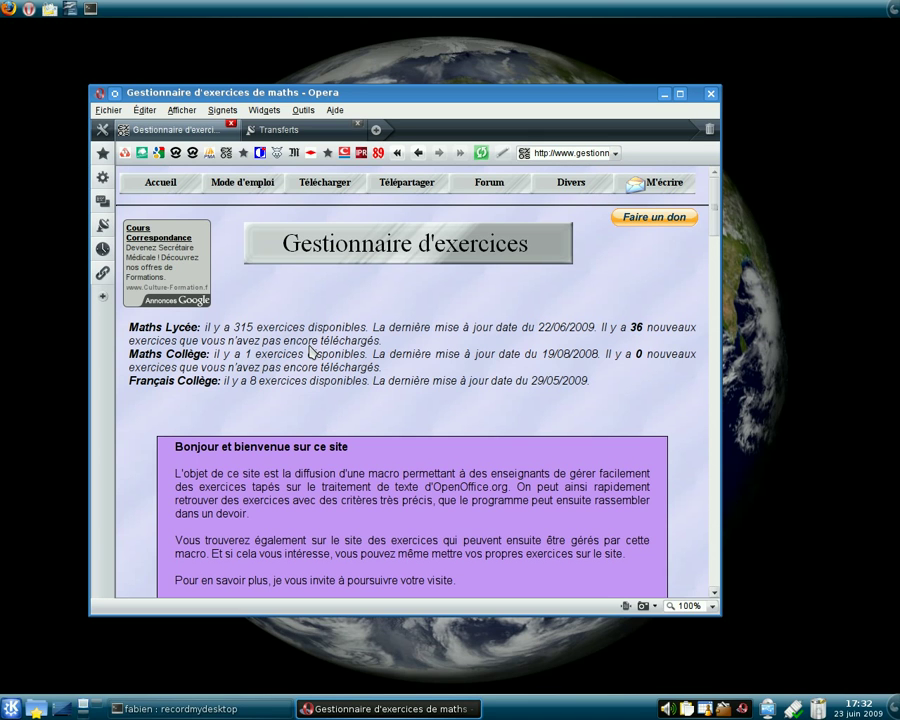
Download the new Maths Lycée exercises from the site and save ex3.zip in the Bureau folder
{"action": "mouse_move", "coordinate": [330, 190]}
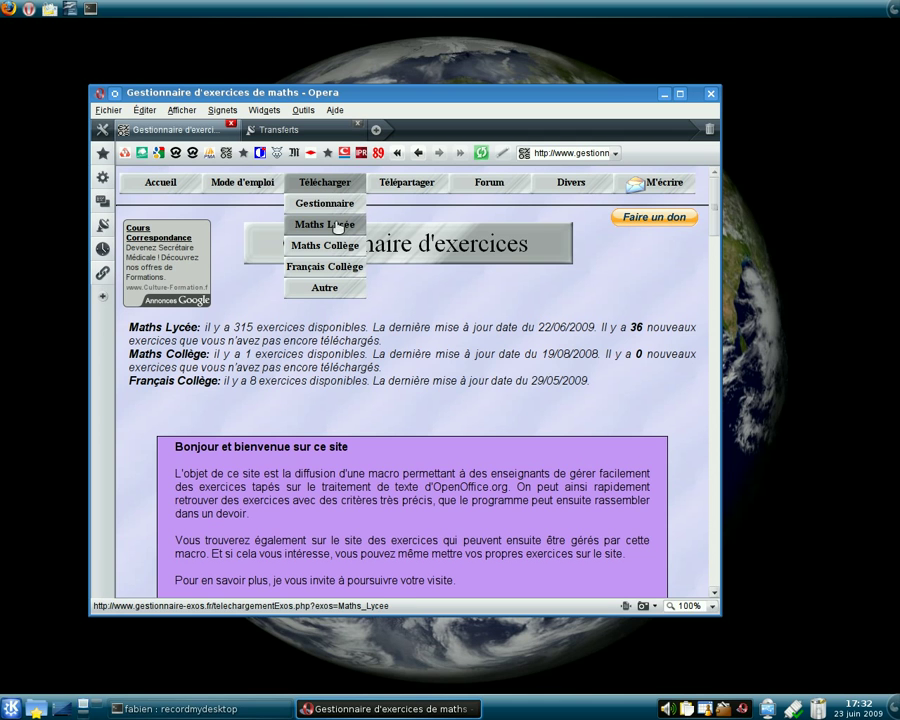
{"action": "left_click", "coordinate": [336, 226]}
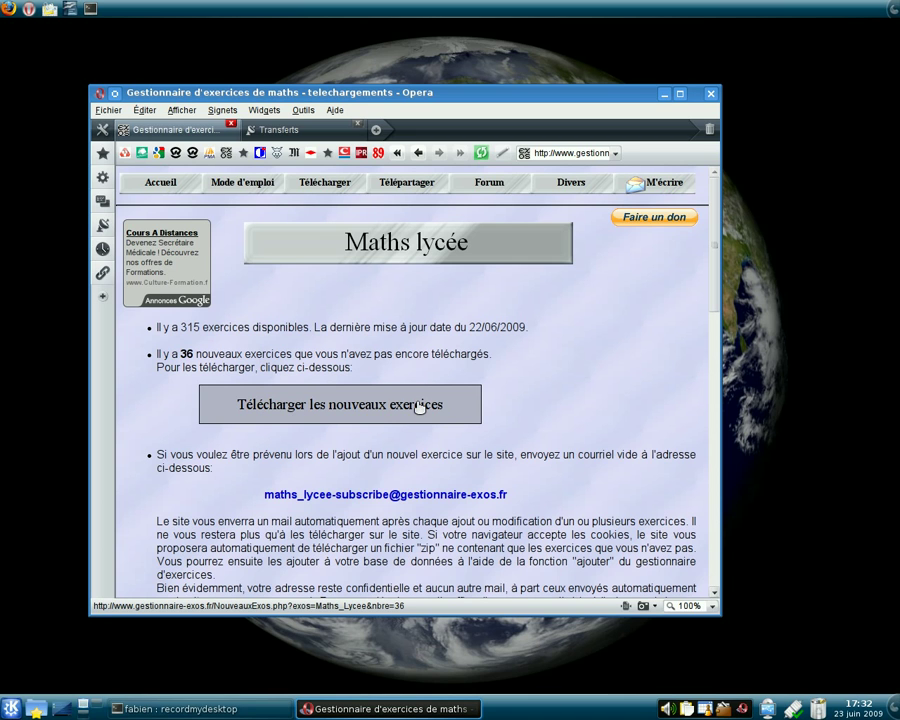
{"action": "left_click", "coordinate": [366, 404]}
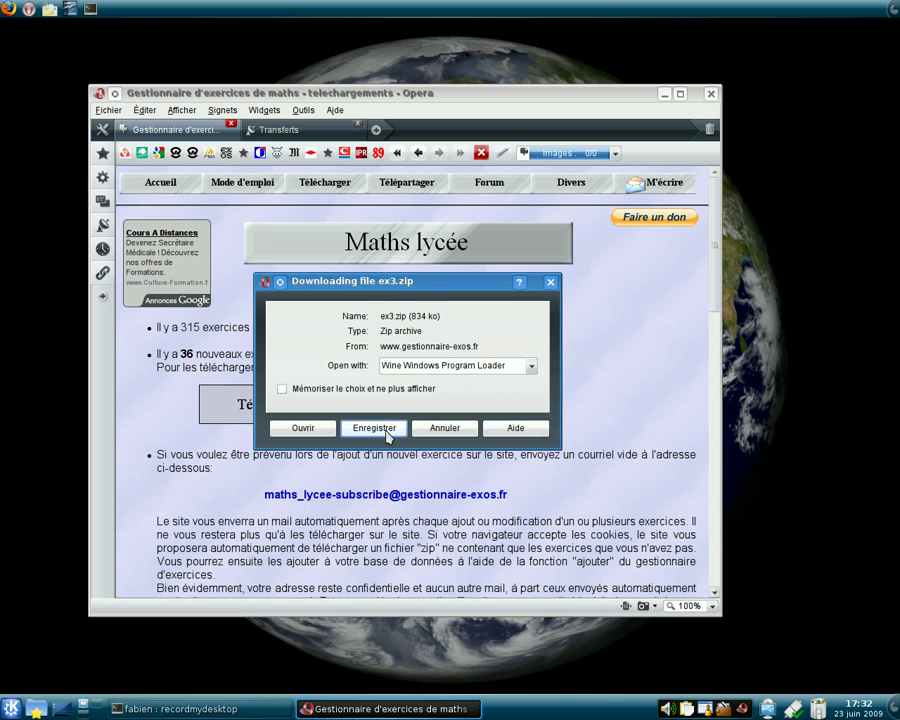
{"action": "left_click", "coordinate": [375, 428]}
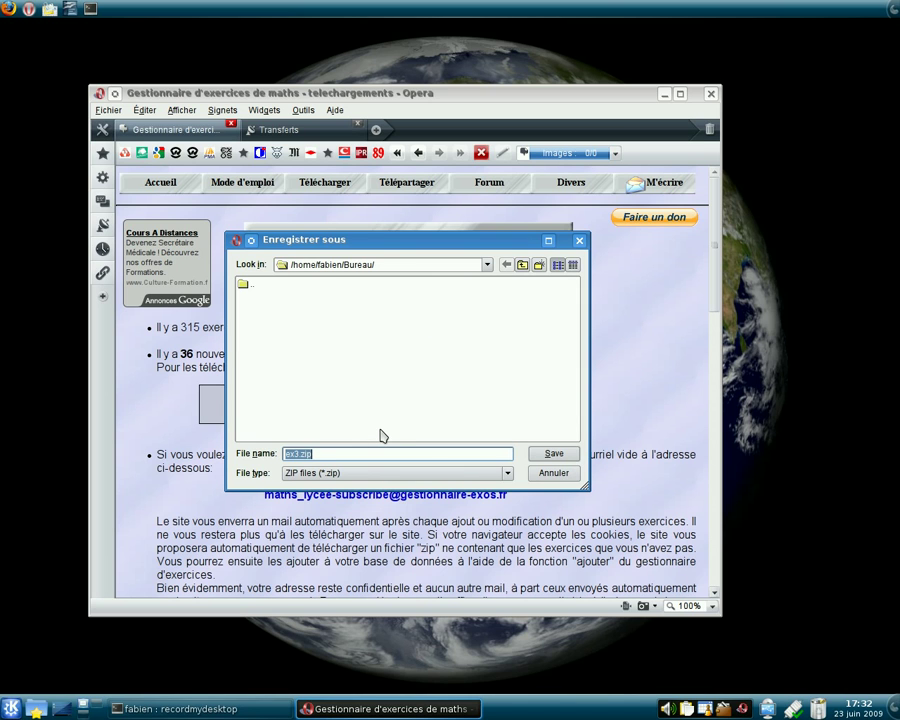
{"action": "left_click", "coordinate": [554, 454]}
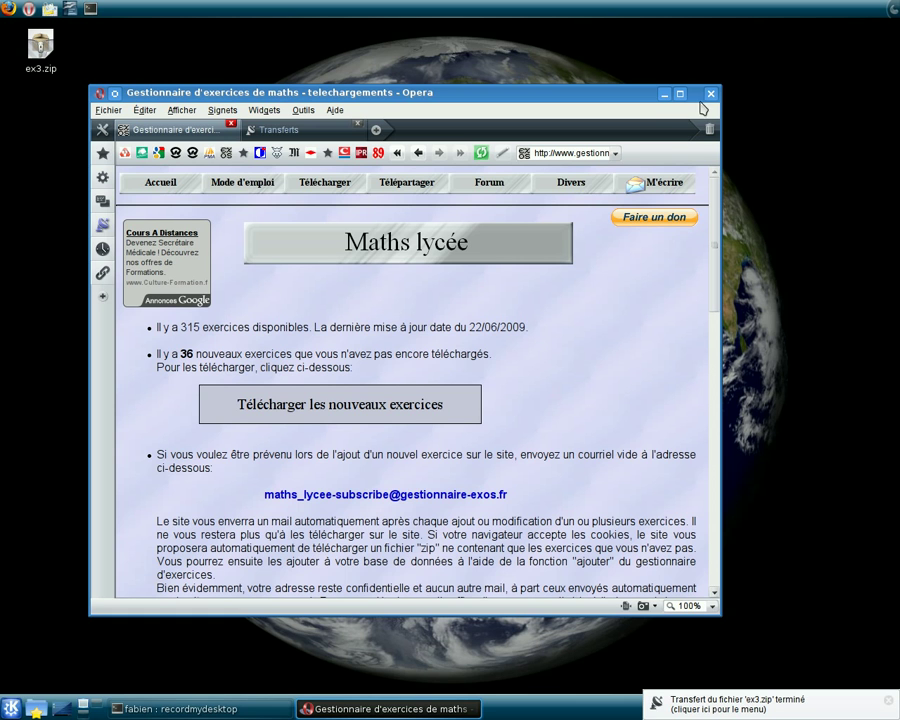
Close the browser, start OpenOffice.org Writer and open the exercise manager's utility for adding exercises
{"action": "left_click", "coordinate": [711, 93]}
{"action": "left_click", "coordinate": [70, 10]}
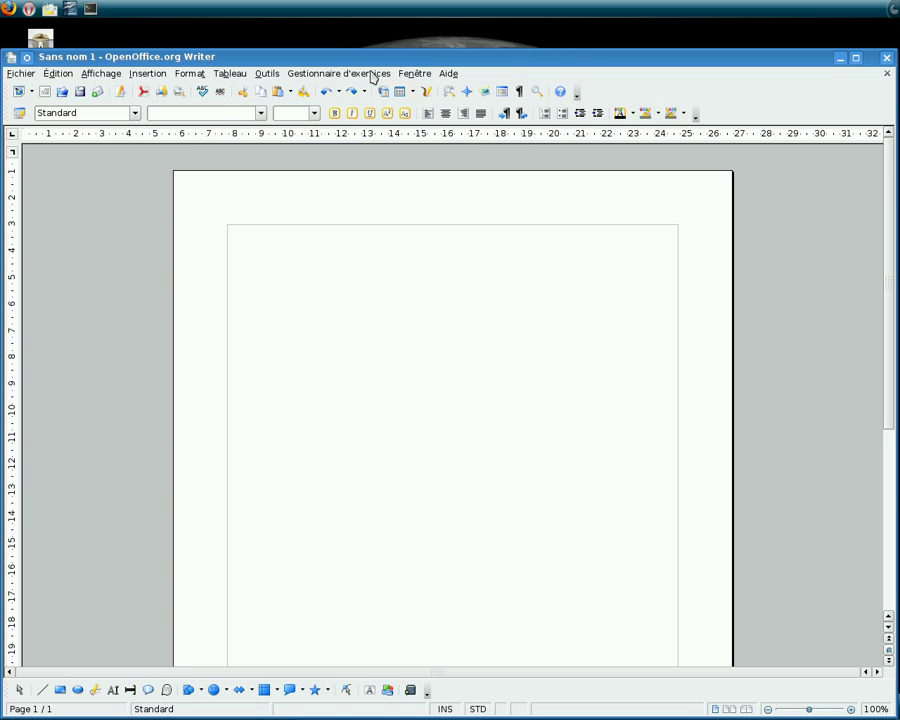
{"action": "left_click", "coordinate": [372, 77]}
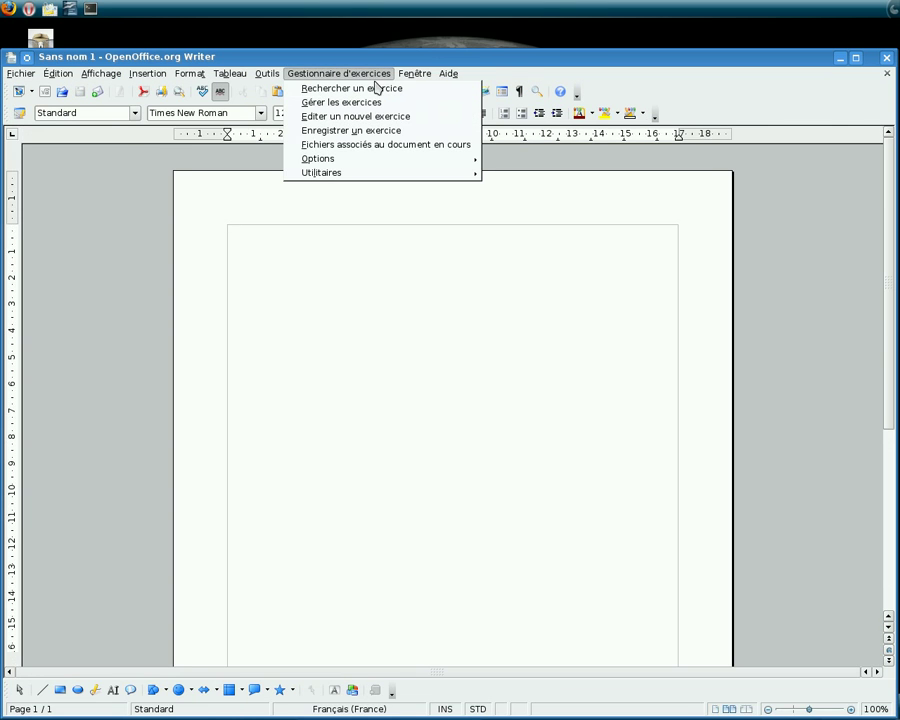
{"action": "mouse_move", "coordinate": [378, 175]}
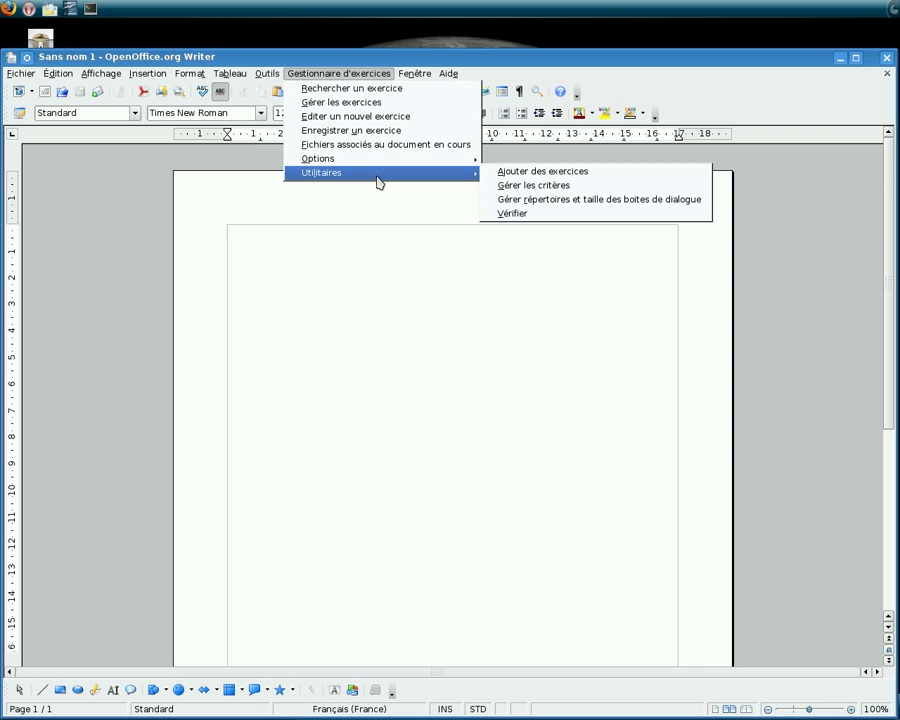
{"action": "left_click", "coordinate": [562, 177]}
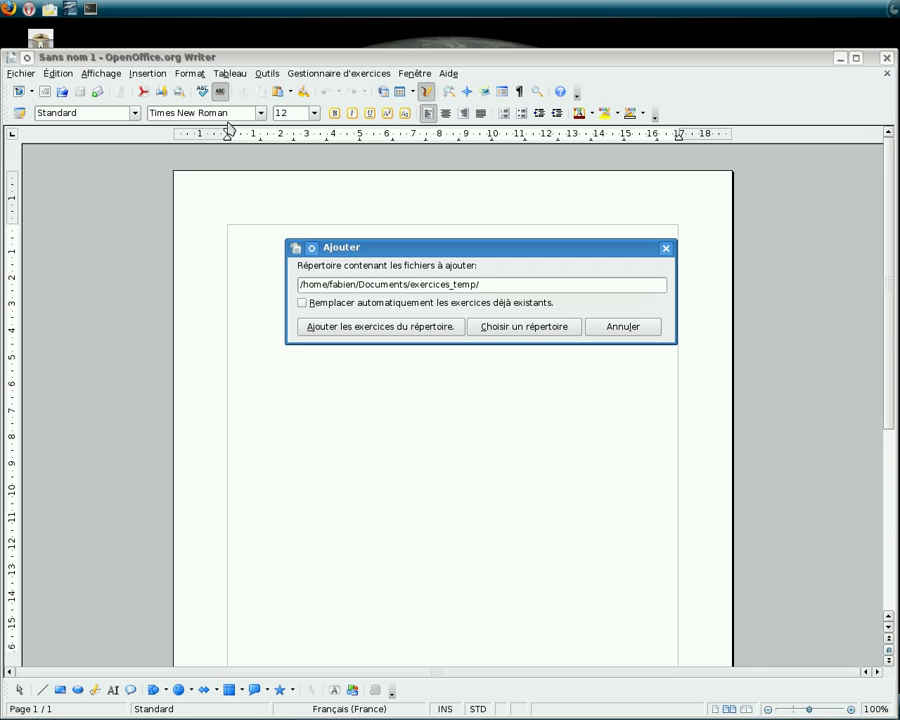
Open the Documents folder in the Dolphin file manager and create a new folder named exercices_temp there
{"action": "left_click", "coordinate": [36, 706]}
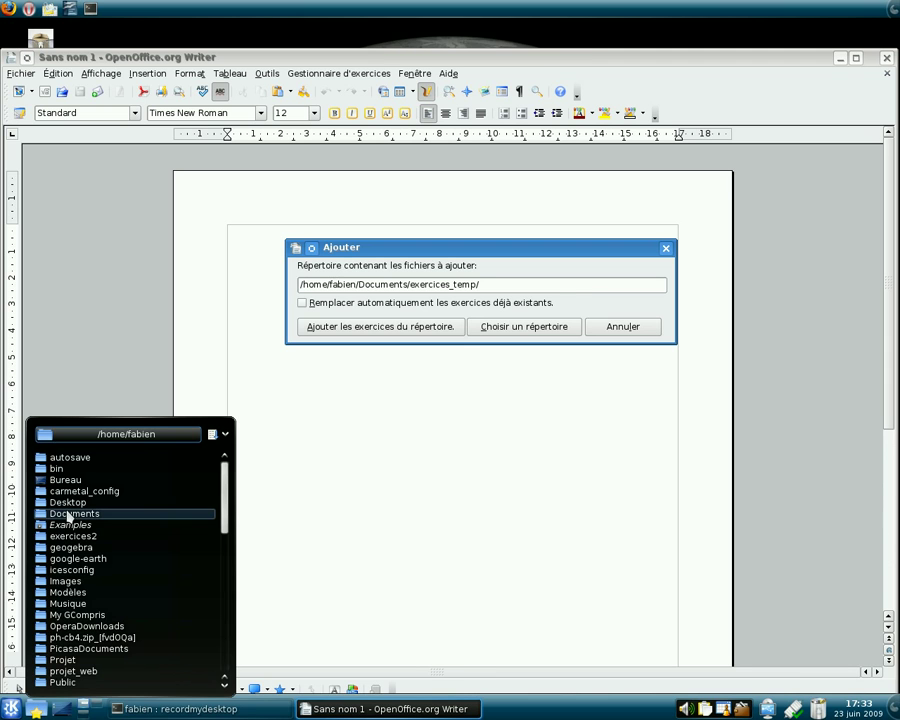
{"action": "left_click", "coordinate": [70, 516]}
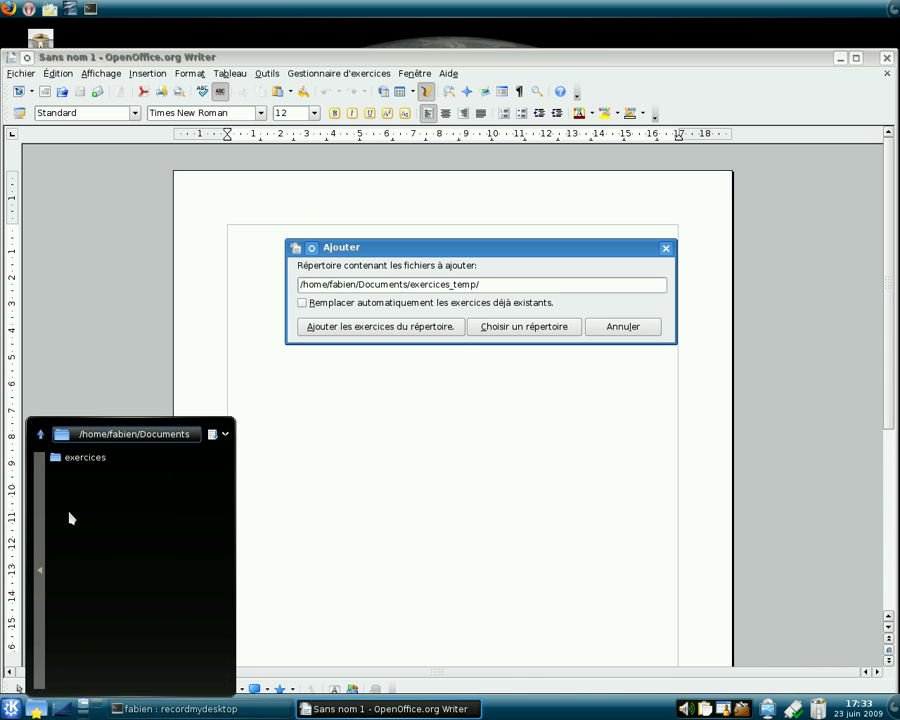
{"action": "left_click", "coordinate": [60, 441]}
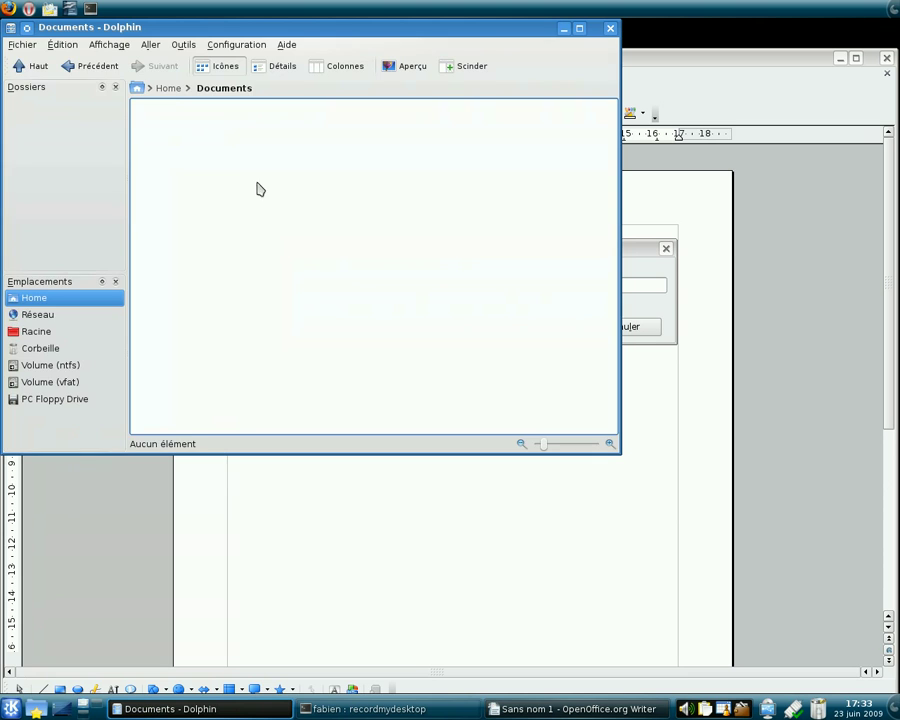
{"action": "right_click", "coordinate": [379, 189]}
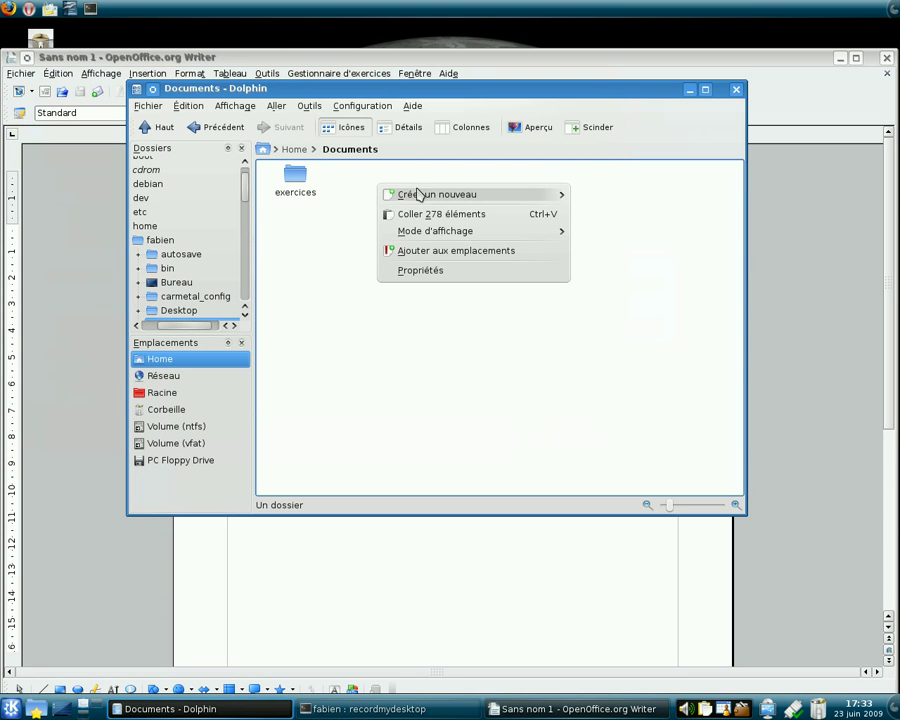
{"action": "mouse_move", "coordinate": [430, 195]}
{"action": "left_click", "coordinate": [641, 199]}
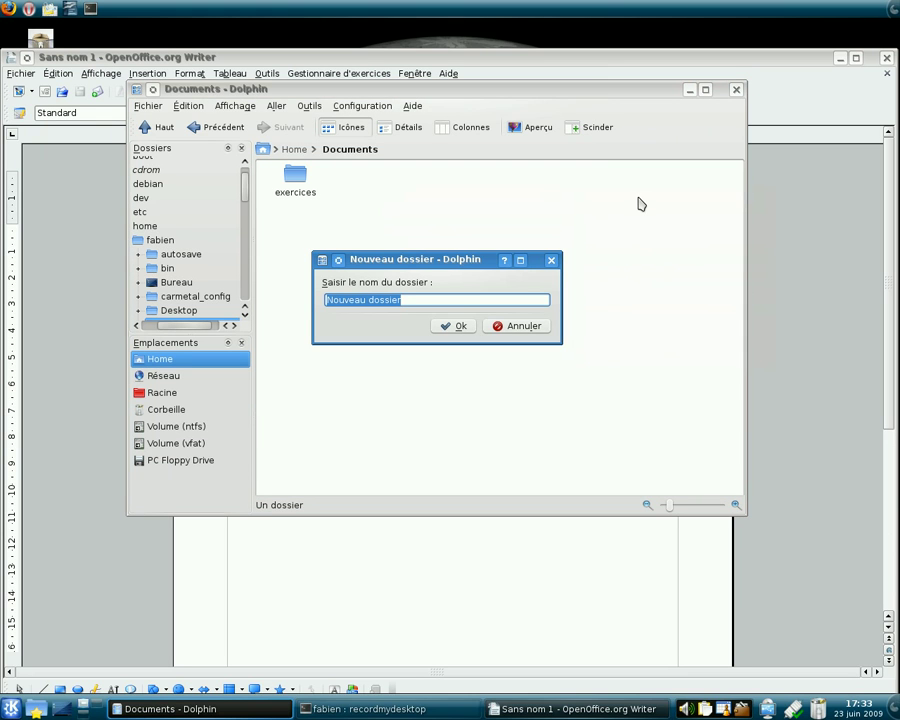
{"action": "type", "text": "exercices_temp"}
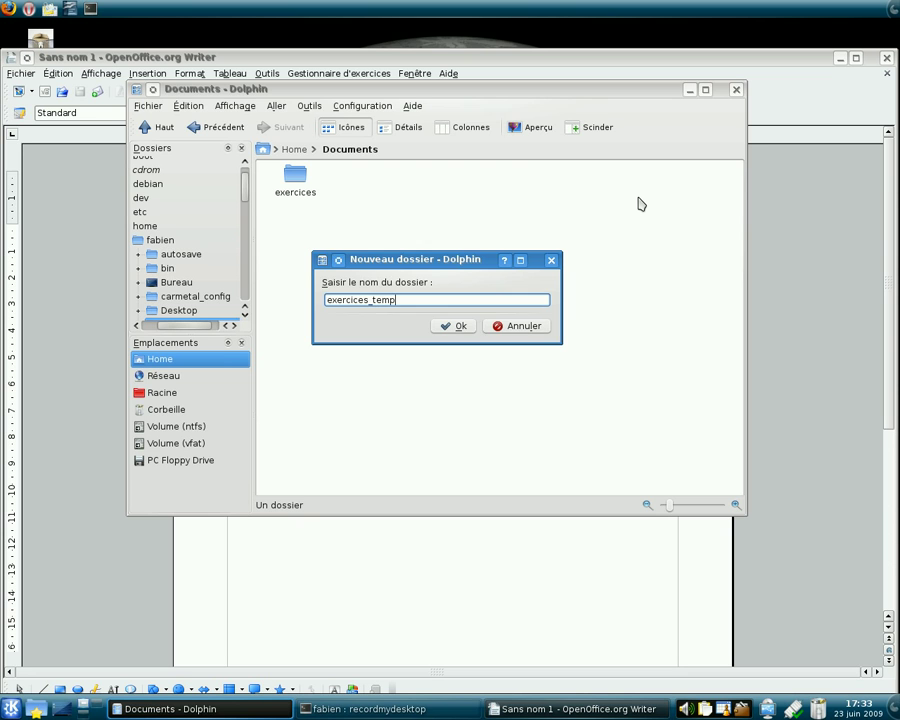
{"action": "key", "text": "Return"}
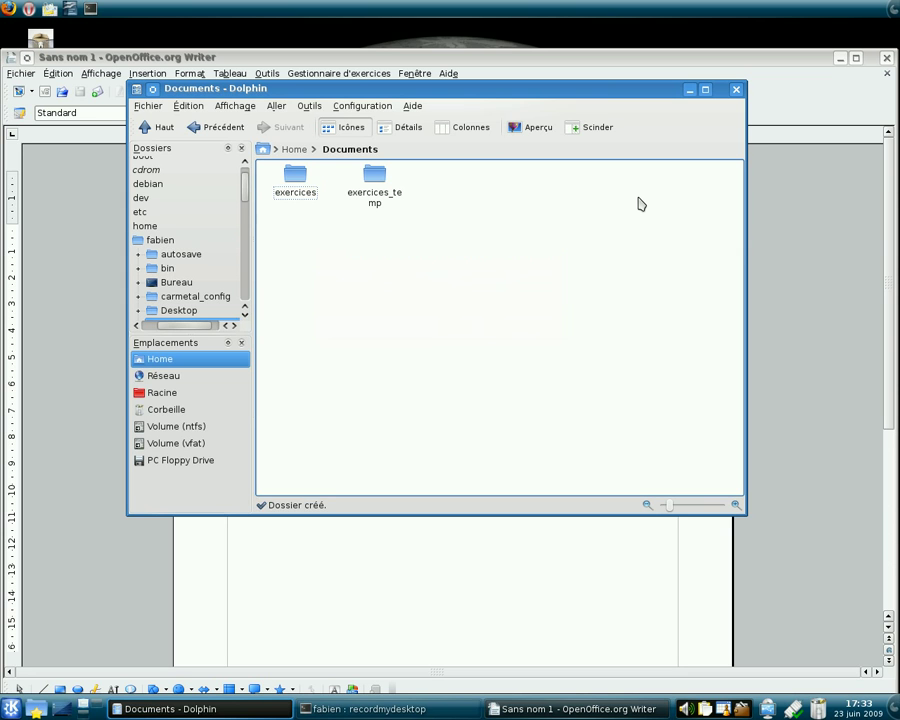
Copy all files from the desktop archive ex3.zip into the exercices_temp folder and close the archive window
{"action": "left_click_drag", "start_coordinate": [221, 57], "coordinate": [395, 58]}
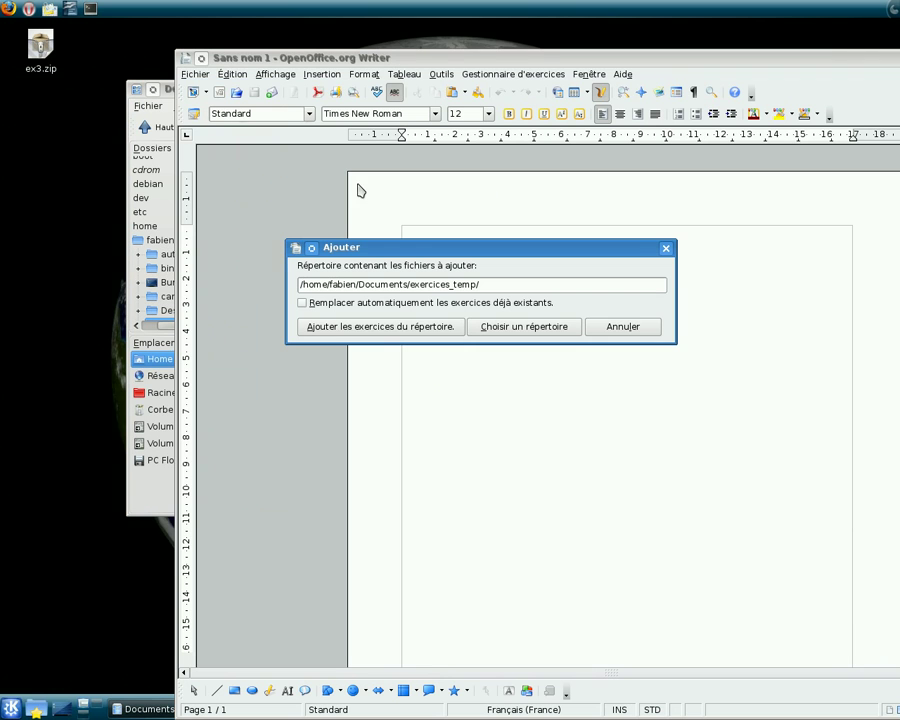
{"action": "left_click", "coordinate": [165, 91]}
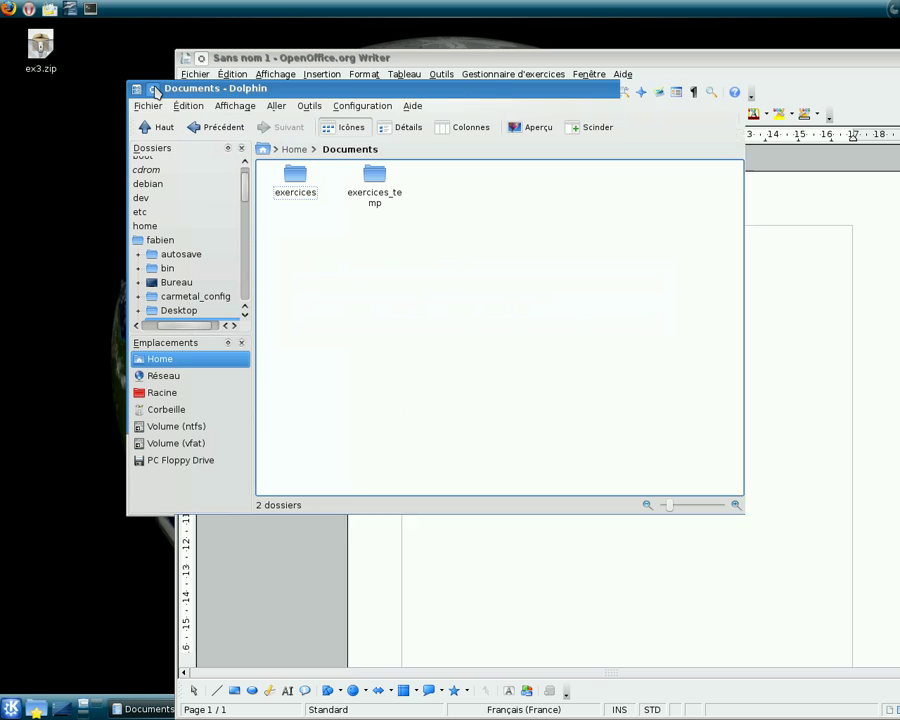
{"action": "left_click_drag", "start_coordinate": [32, 53], "coordinate": [33, 54]}
{"action": "left_click", "coordinate": [33, 54]}
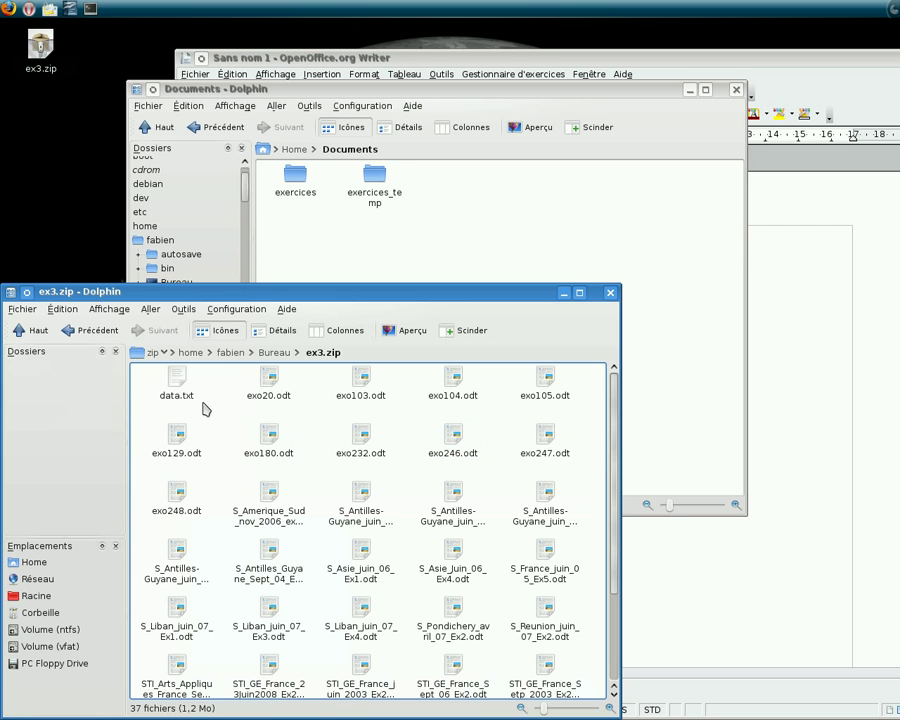
{"action": "key", "text": "ctrl+a"}
{"action": "left_click_drag", "start_coordinate": [203, 408], "coordinate": [398, 236]}
{"action": "left_click", "coordinate": [434, 238]}
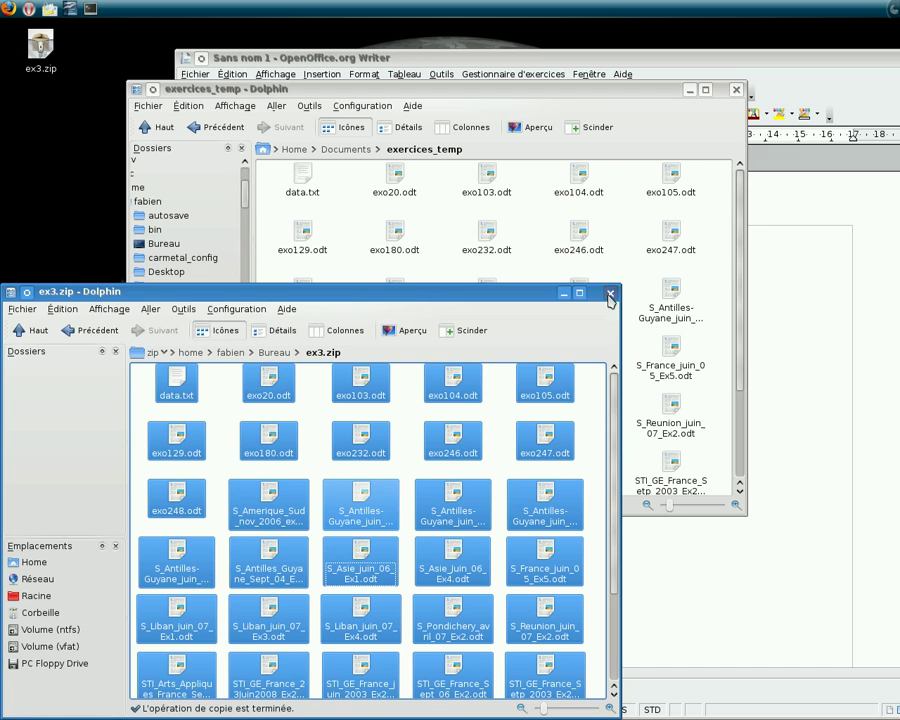
{"action": "left_click", "coordinate": [611, 293]}
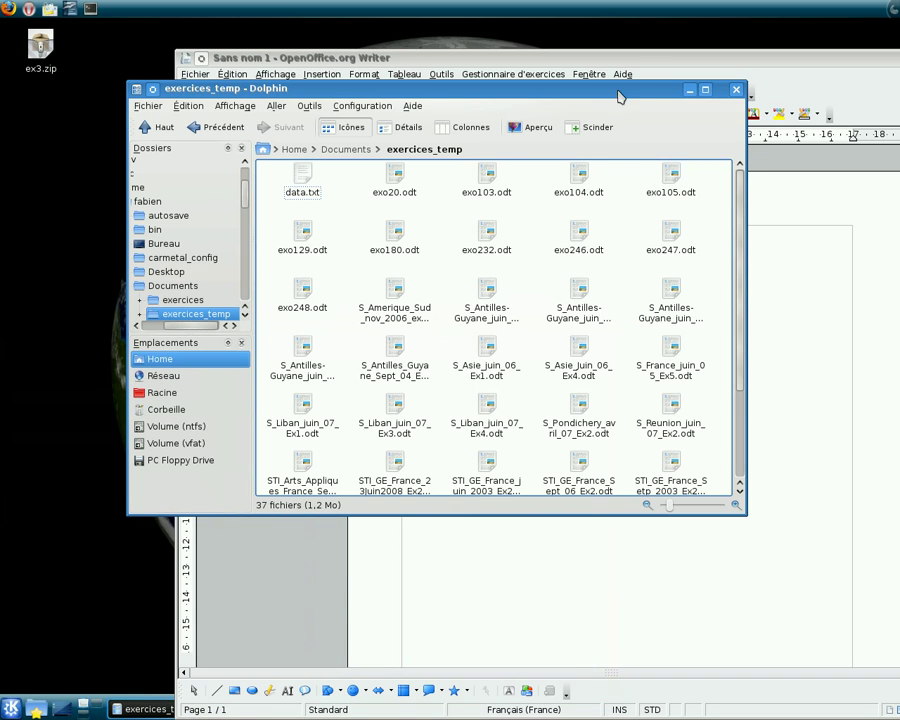
Return to the Ajouter dialog and add all exercises from the exercices_temp directory to the exercise database
{"action": "left_click_drag", "start_coordinate": [617, 93], "coordinate": [563, 109]}
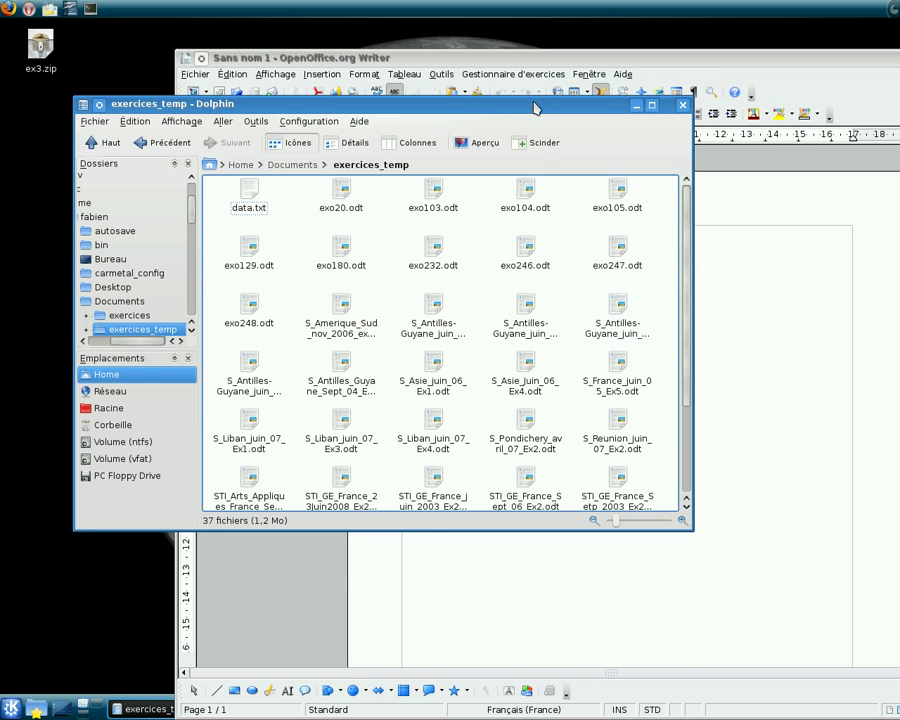
{"action": "left_click_drag", "start_coordinate": [535, 107], "coordinate": [514, 406]}
{"action": "left_click", "coordinate": [514, 261]}
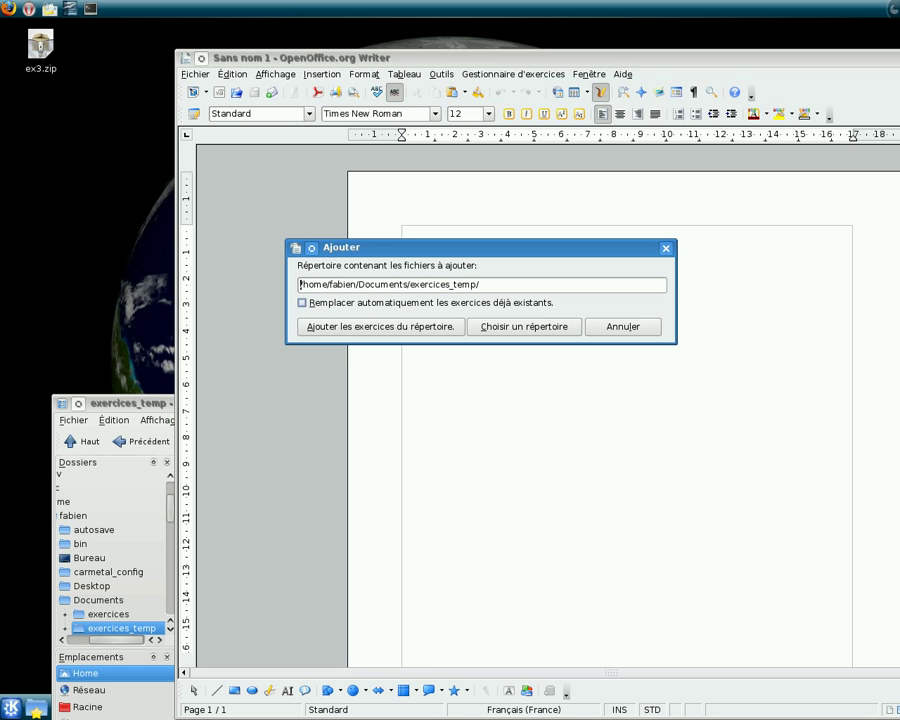
{"action": "left_click", "coordinate": [355, 327]}
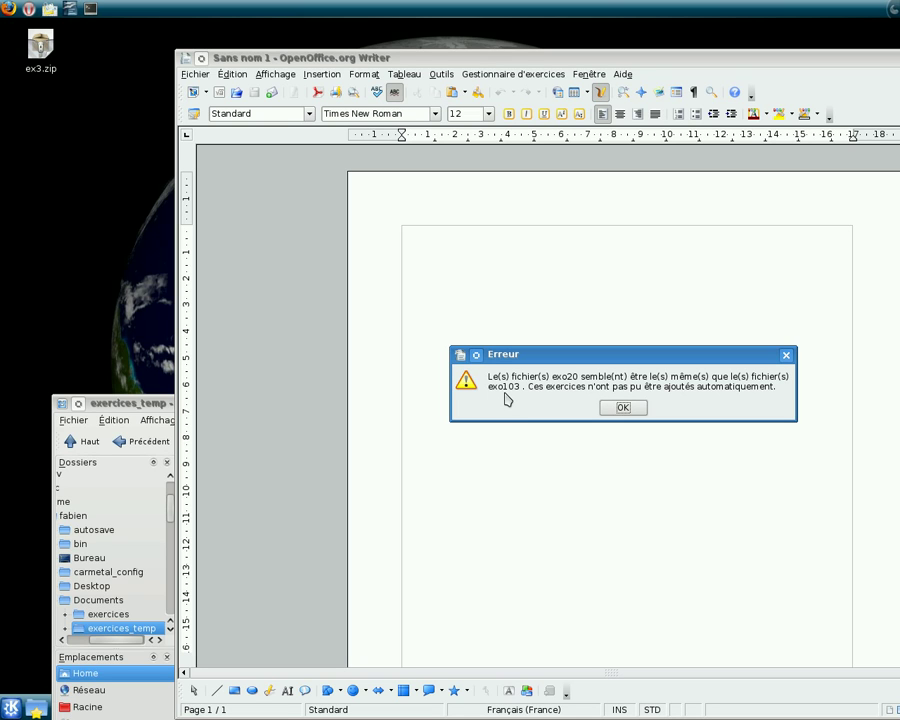
{"action": "left_click", "coordinate": [631, 410]}
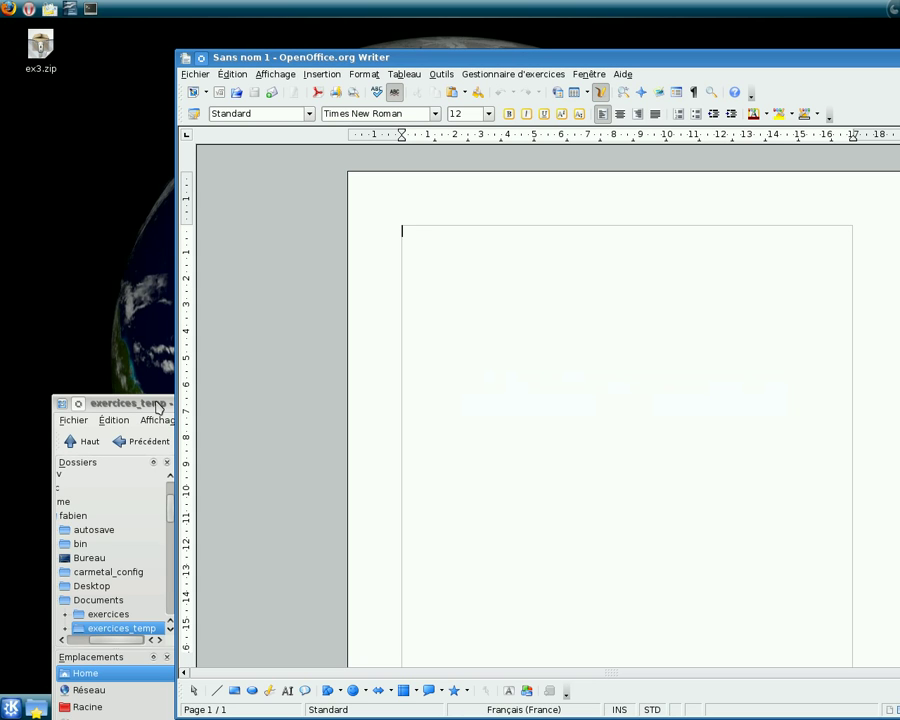
Check the remaining contents of the exercices_temp folder and open exo103 for editing from the Writer exercise manager
{"action": "left_click", "coordinate": [160, 403]}
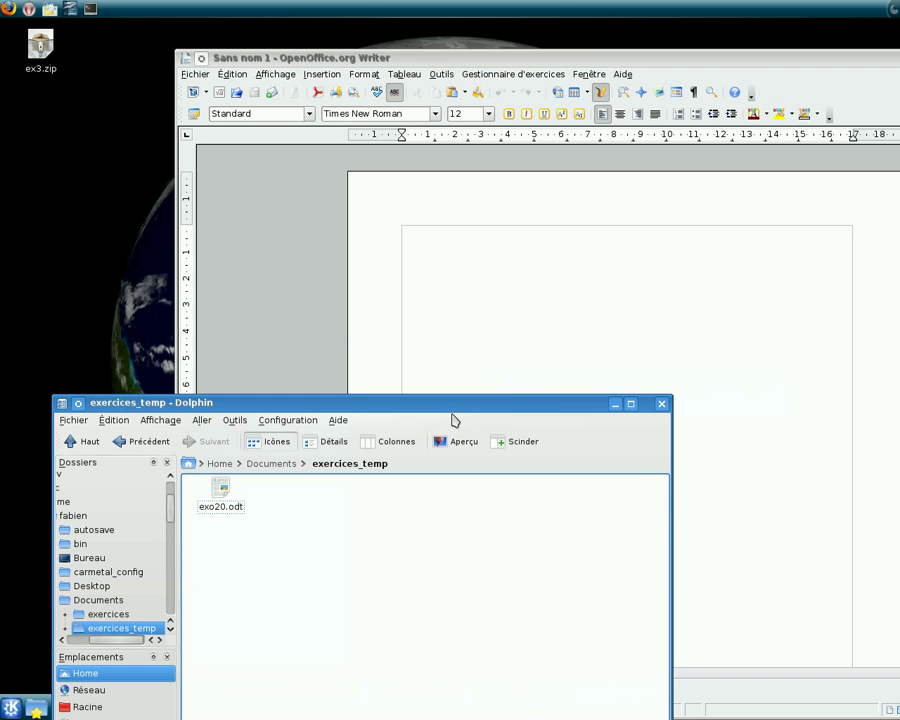
{"action": "left_click_drag", "start_coordinate": [460, 408], "coordinate": [409, 200]}
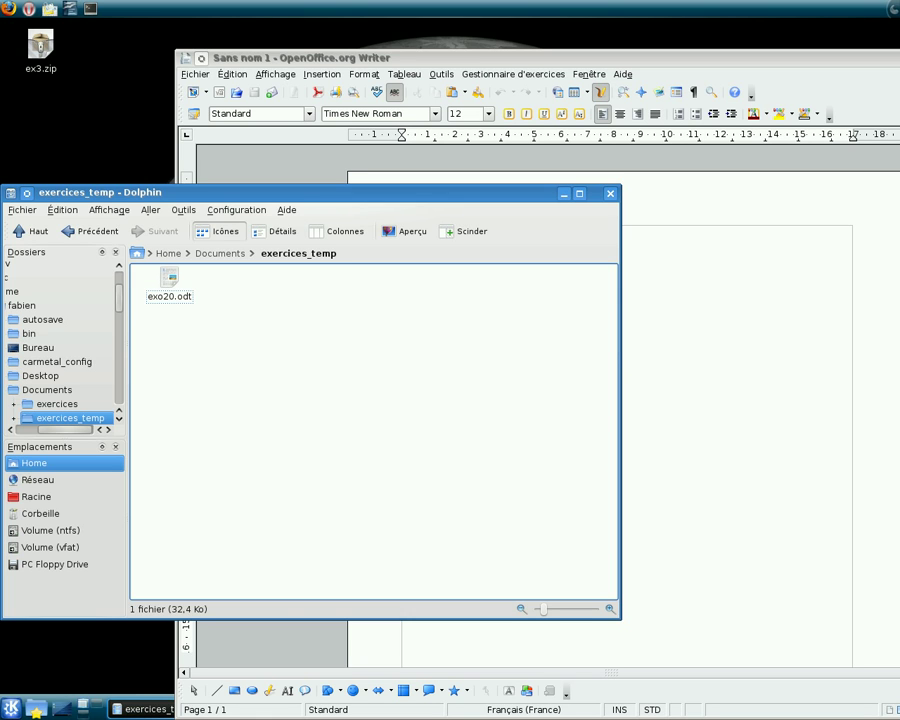
{"action": "left_click", "coordinate": [508, 74]}
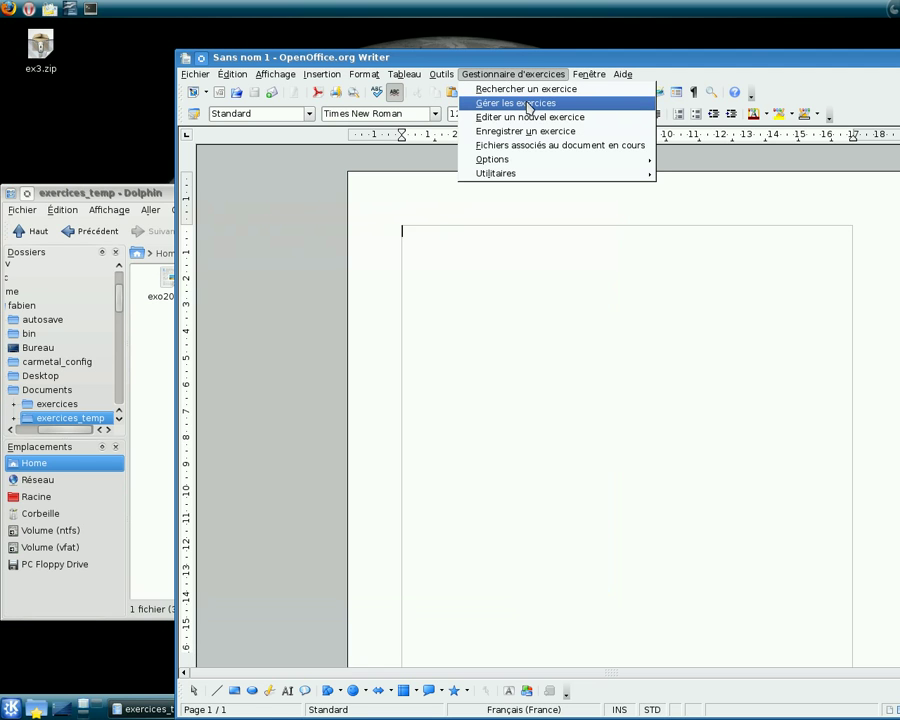
{"action": "left_click", "coordinate": [527, 104]}
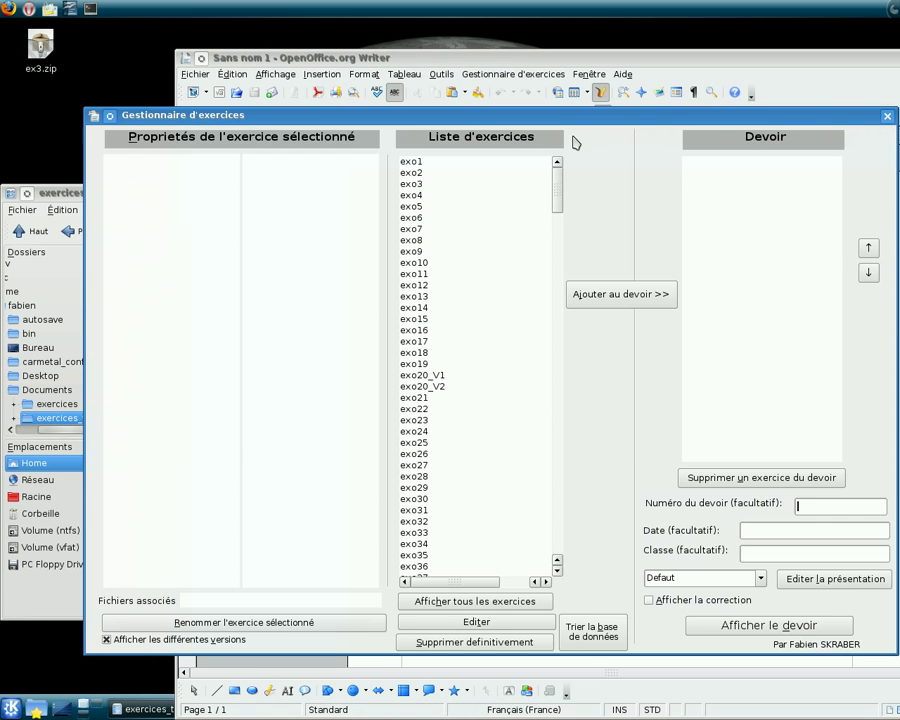
{"action": "mouse_move", "coordinate": [560, 180]}
{"action": "left_mouse_down"}
{"action": "mouse_move", "coordinate": [563, 537]}
{"action": "mouse_move", "coordinate": [573, 225]}
{"action": "mouse_move", "coordinate": [576, 298]}
{"action": "left_mouse_up"}
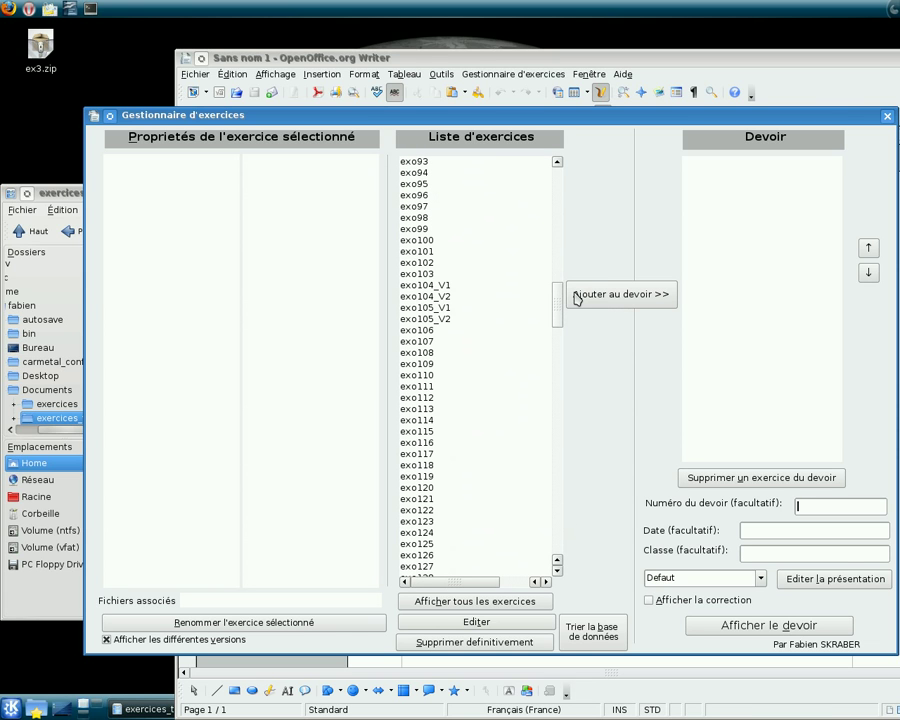
{"action": "left_click", "coordinate": [420, 275]}
{"action": "left_click", "coordinate": [477, 622]}
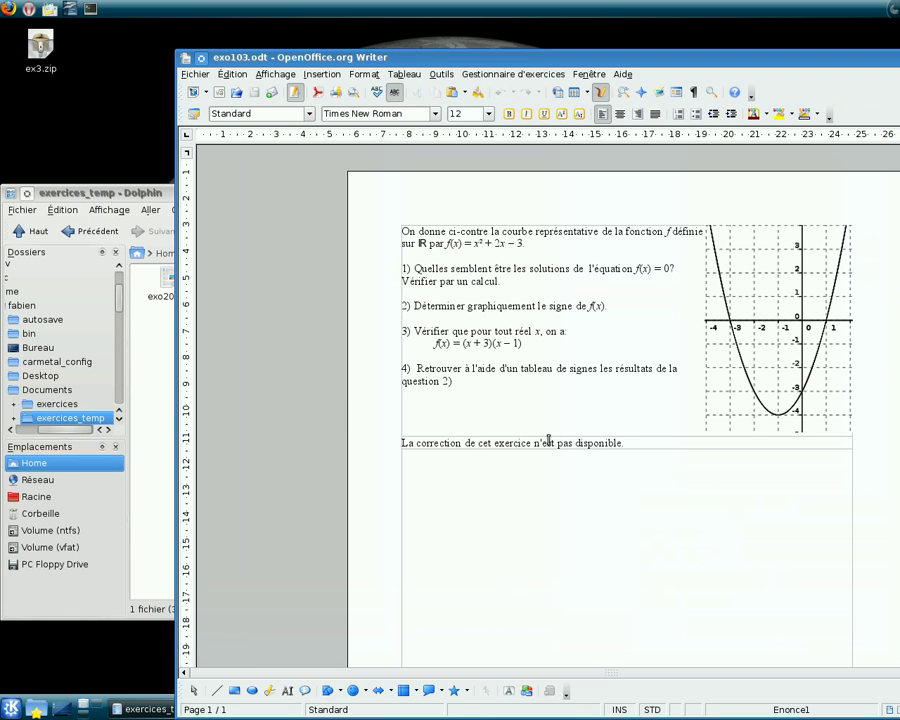
Open exo20.odt from the exercices_temp folder in Writer and bring its window to the front
{"action": "left_click", "coordinate": [100, 193]}
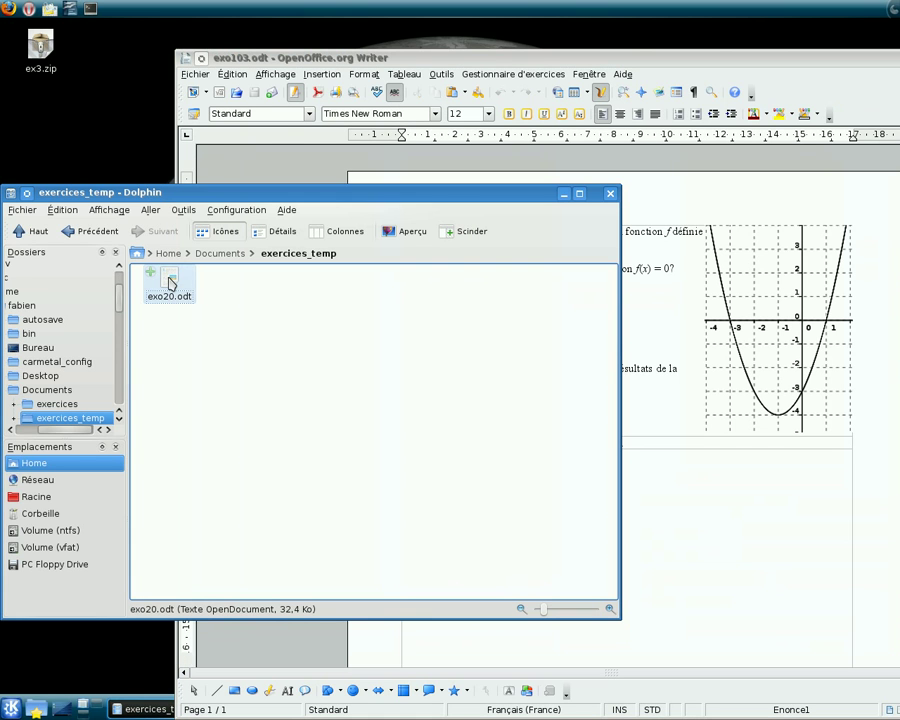
{"action": "left_click", "coordinate": [170, 283]}
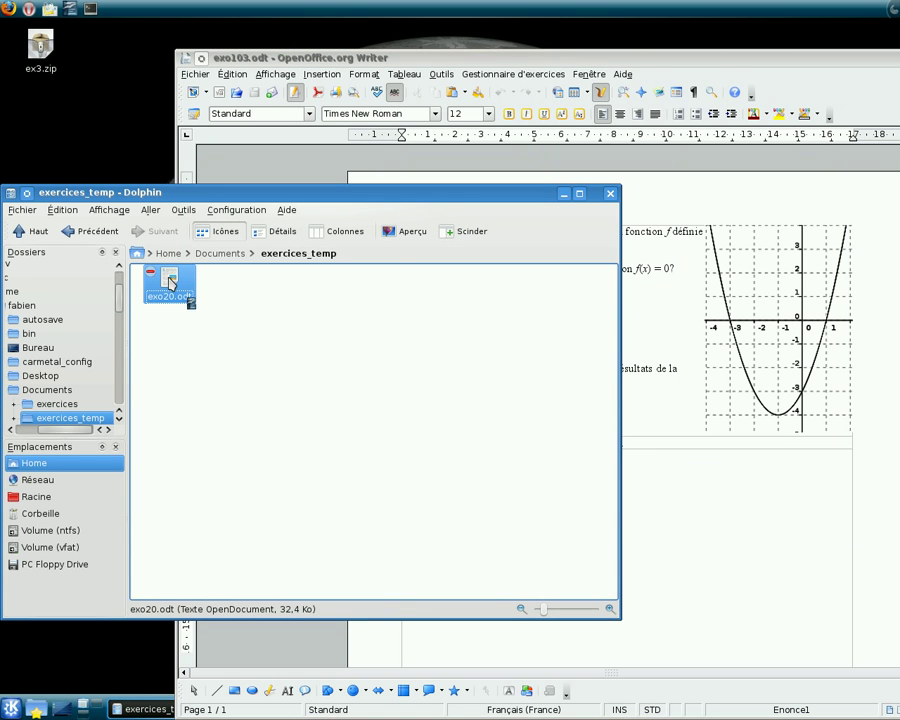
{"action": "left_click_drag", "start_coordinate": [170, 283], "coordinate": [535, 296]}
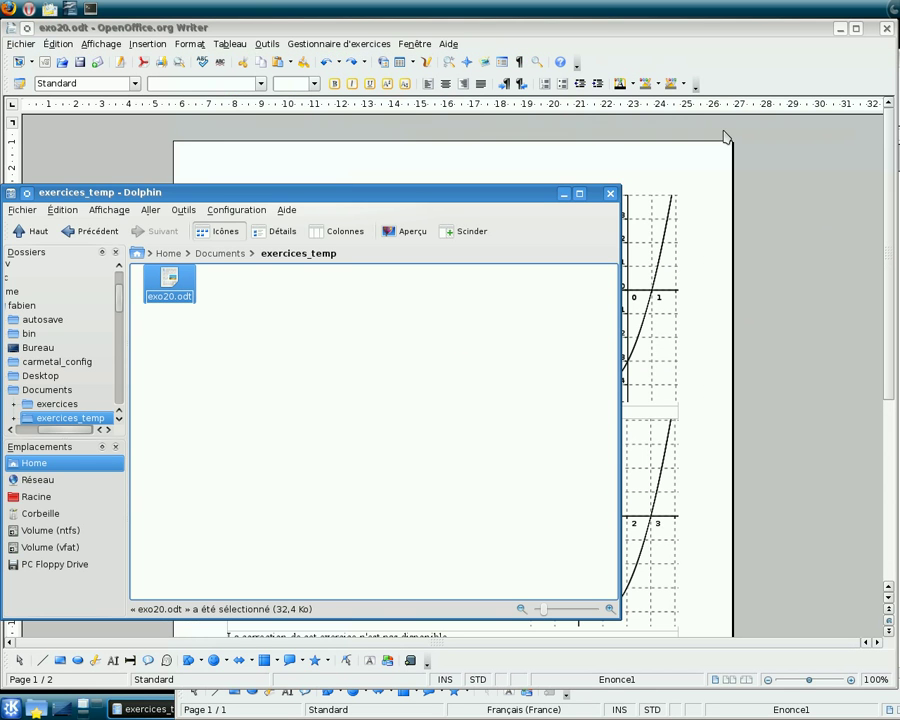
{"action": "left_click", "coordinate": [703, 31]}
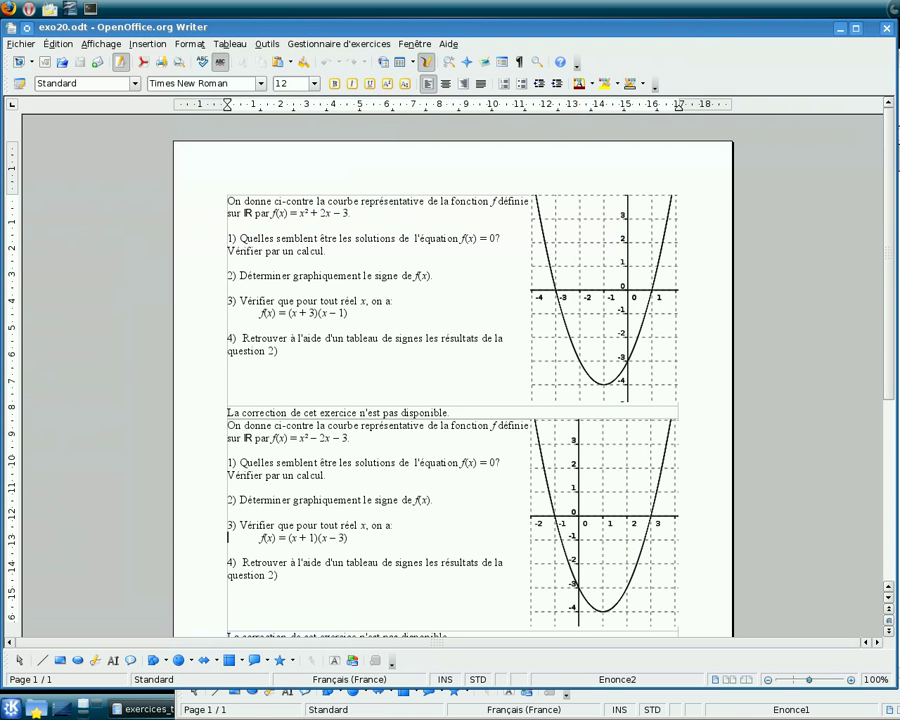
Compare the two versions in exo20.odt with the exo103 exercise, and close both Writer documents
{"action": "double_click", "coordinate": [625, 22]}
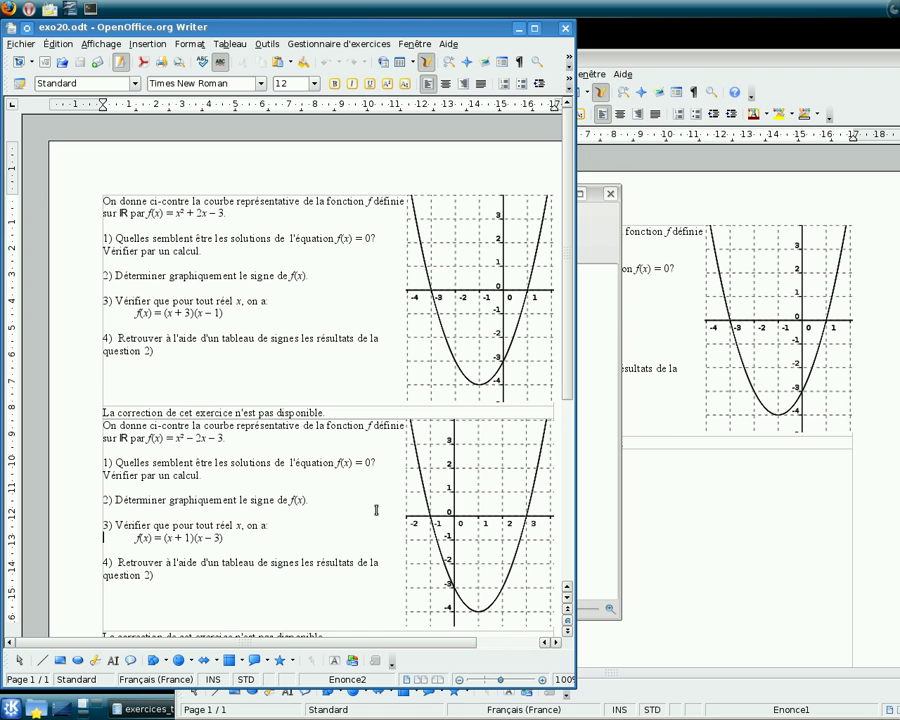
{"action": "scroll", "coordinate": [380, 504], "scroll_direction": "down", "scroll_amount": 1}
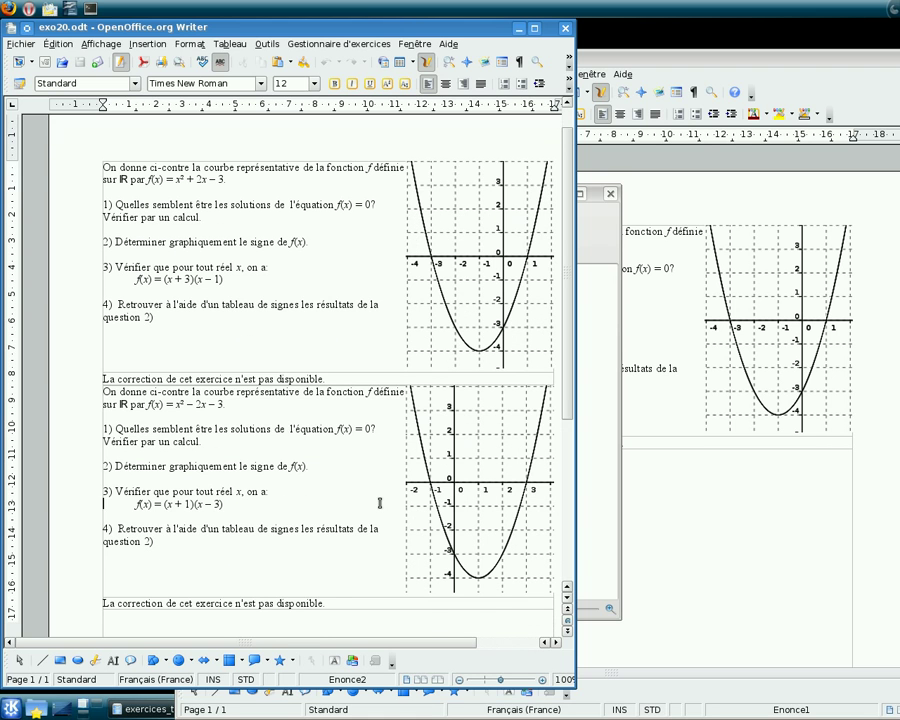
{"action": "scroll", "coordinate": [380, 500], "scroll_direction": "up", "scroll_amount": 1}
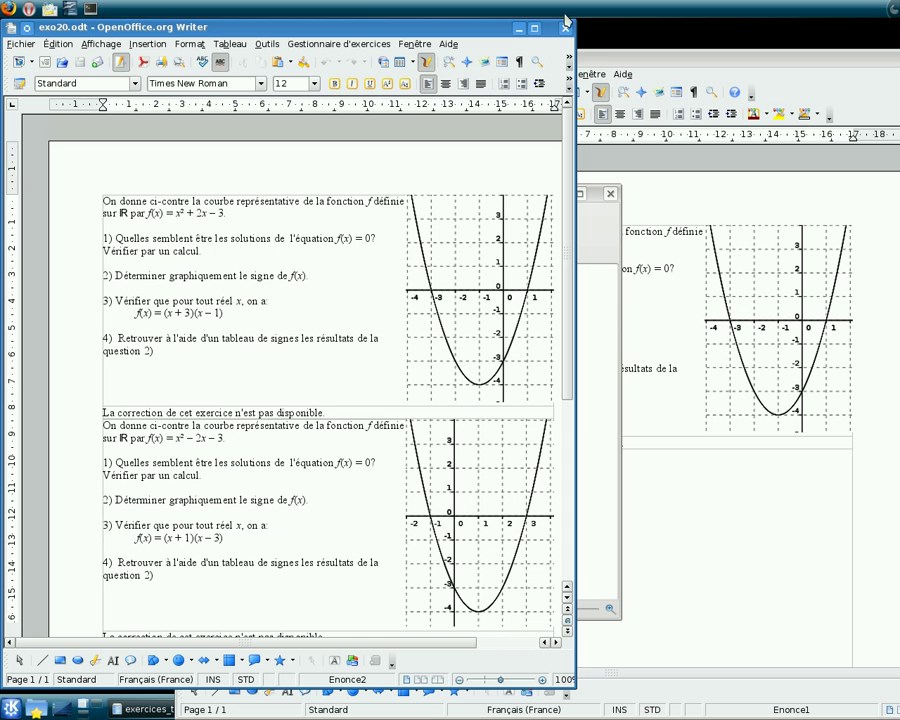
{"action": "left_click", "coordinate": [566, 29]}
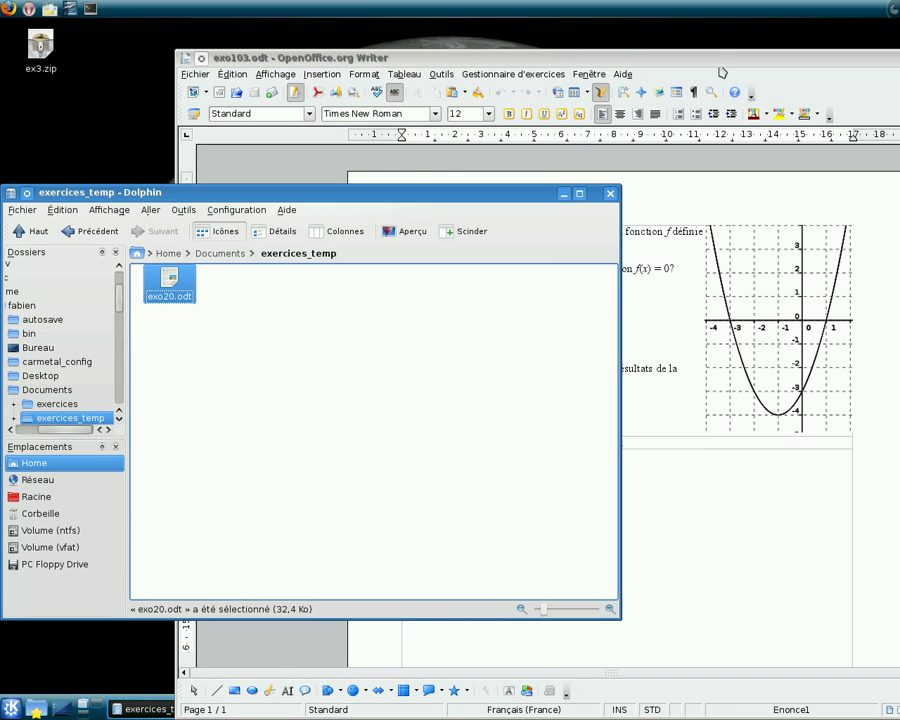
{"action": "left_click_drag", "start_coordinate": [507, 57], "coordinate": [273, 115]}
{"action": "left_click", "coordinate": [826, 116]}
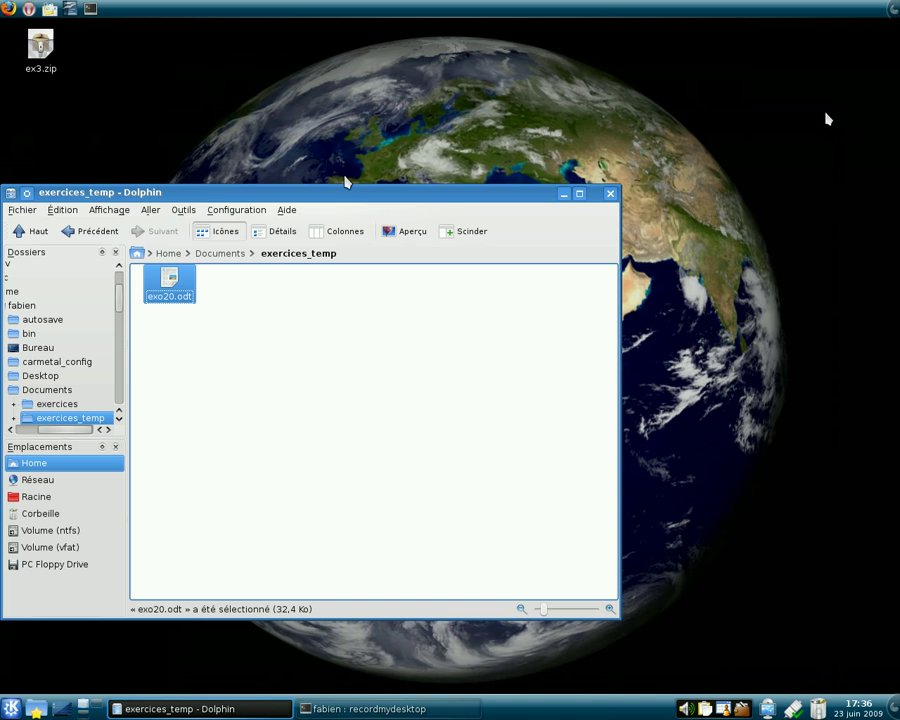
From a new Writer document, add the exercises in the exercices_temp directory with automatic replacement of already existing exercises enabled
{"action": "left_click", "coordinate": [70, 9]}
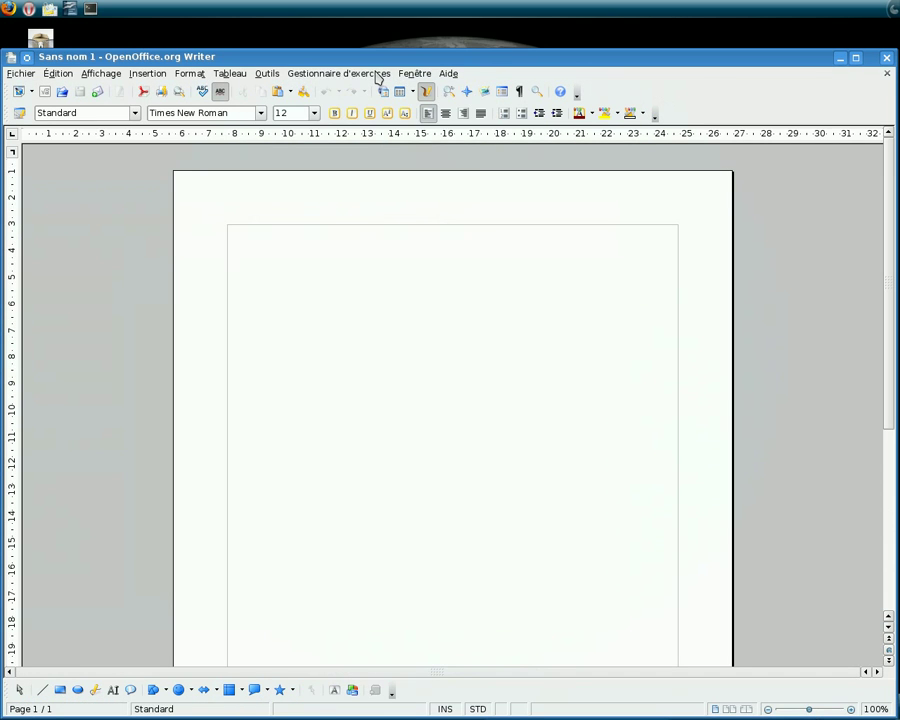
{"action": "left_click", "coordinate": [377, 75]}
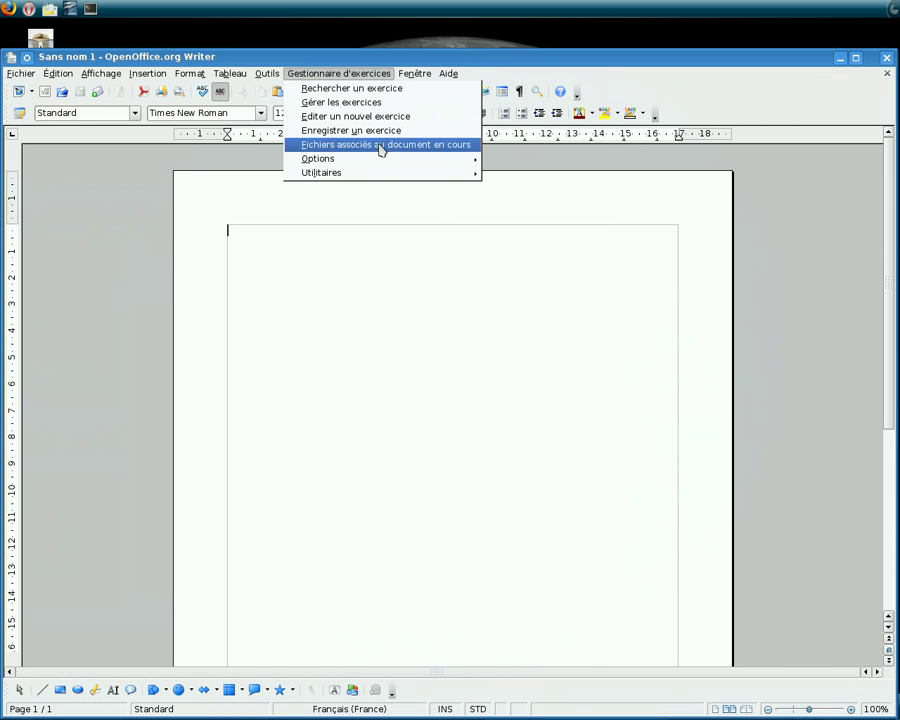
{"action": "mouse_move", "coordinate": [380, 173]}
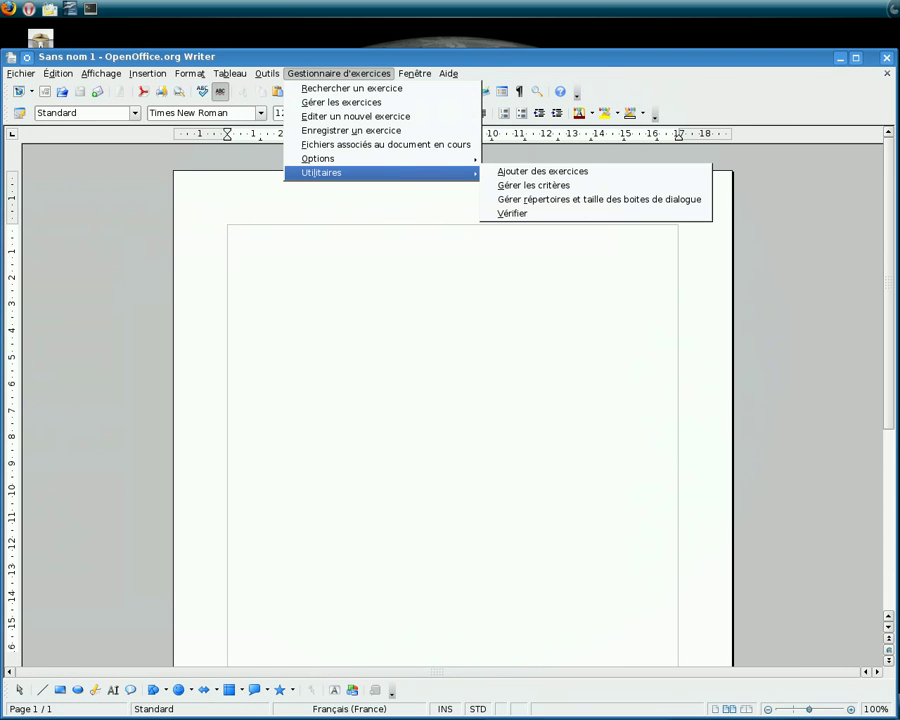
{"action": "left_click", "coordinate": [562, 176]}
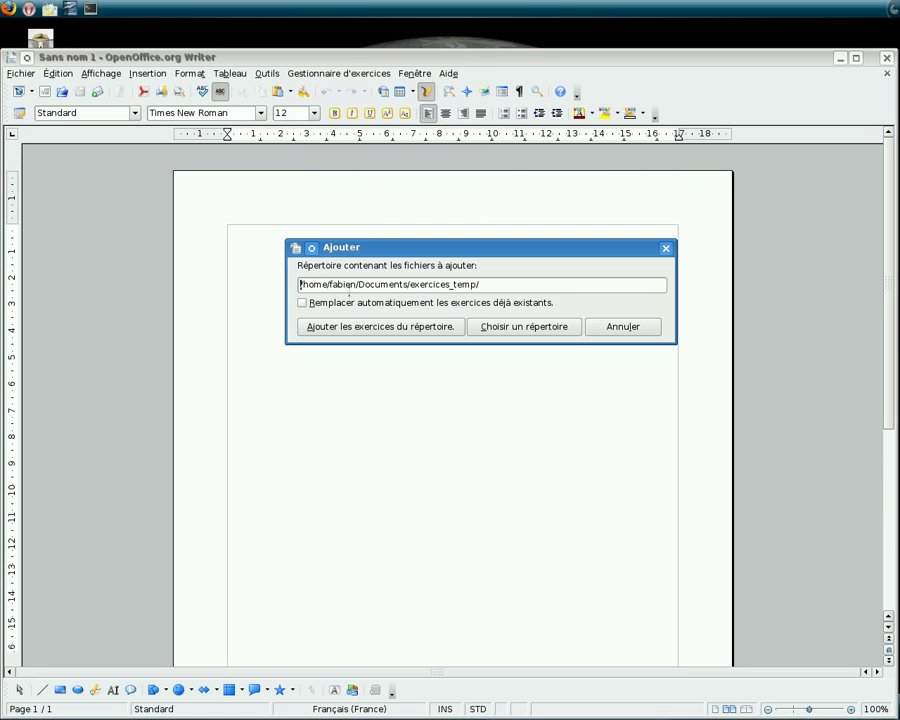
{"action": "left_click", "coordinate": [351, 307]}
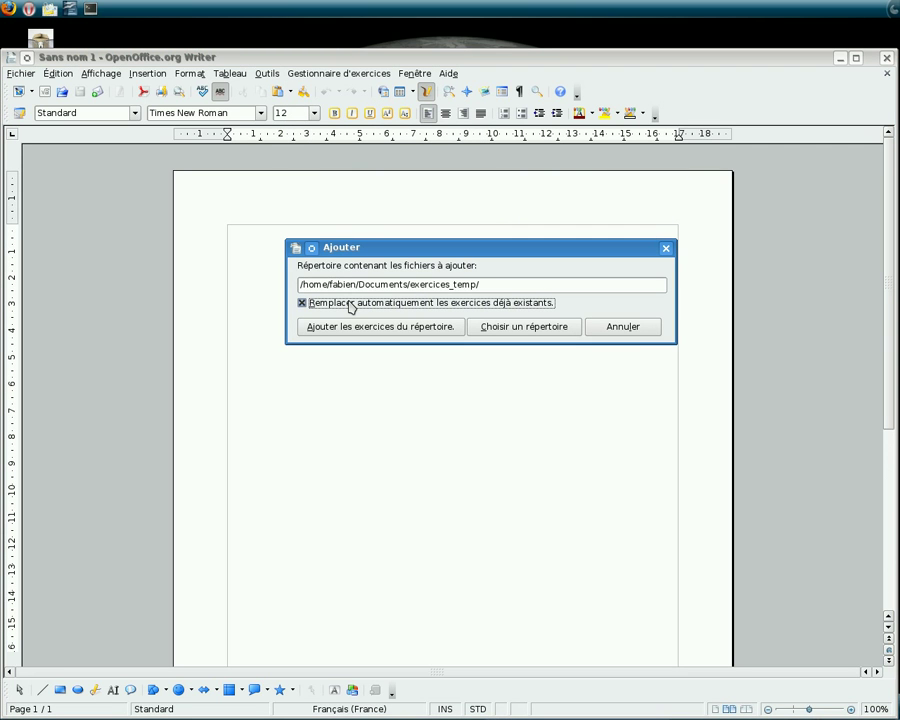
{"action": "left_click", "coordinate": [362, 333]}
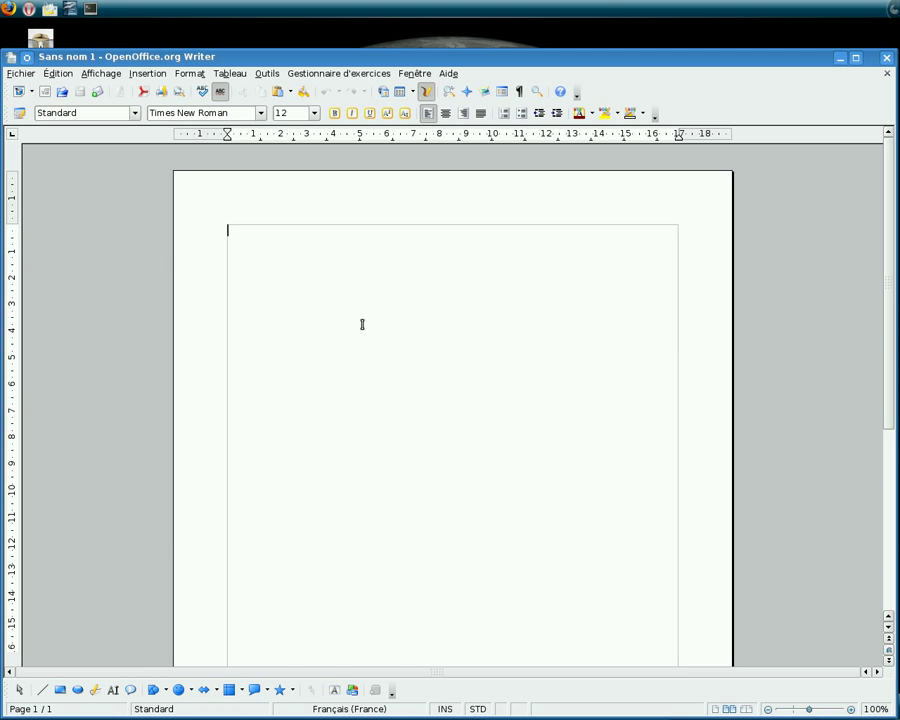
Check the contents of the exercices_temp folder behind the Writer window and close the file manager
{"action": "left_click_drag", "start_coordinate": [362, 58], "coordinate": [831, 84]}
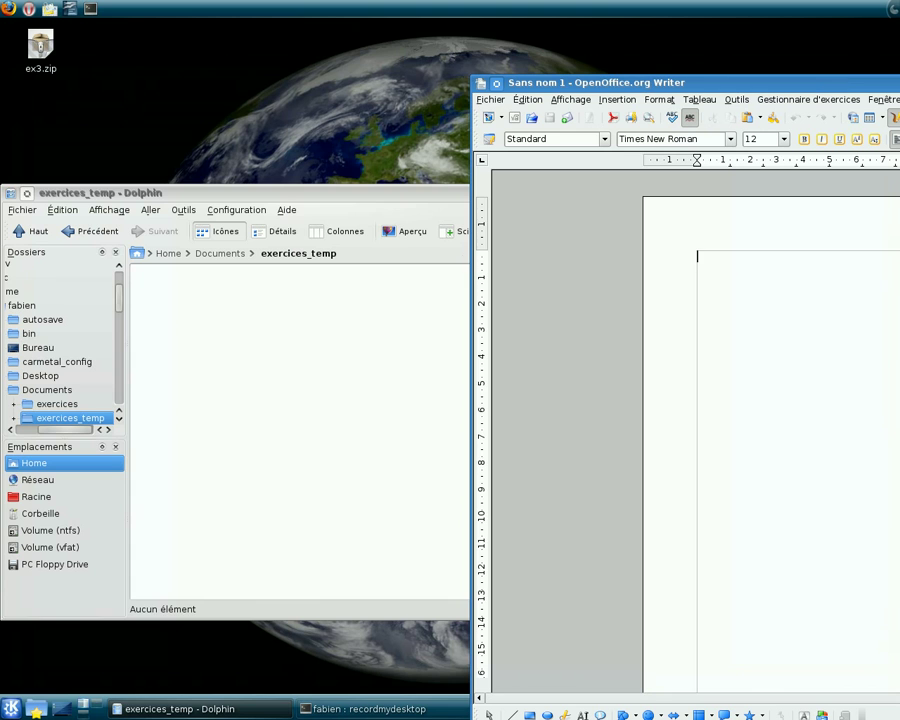
{"action": "left_click", "coordinate": [304, 338]}
{"action": "left_click", "coordinate": [609, 195]}
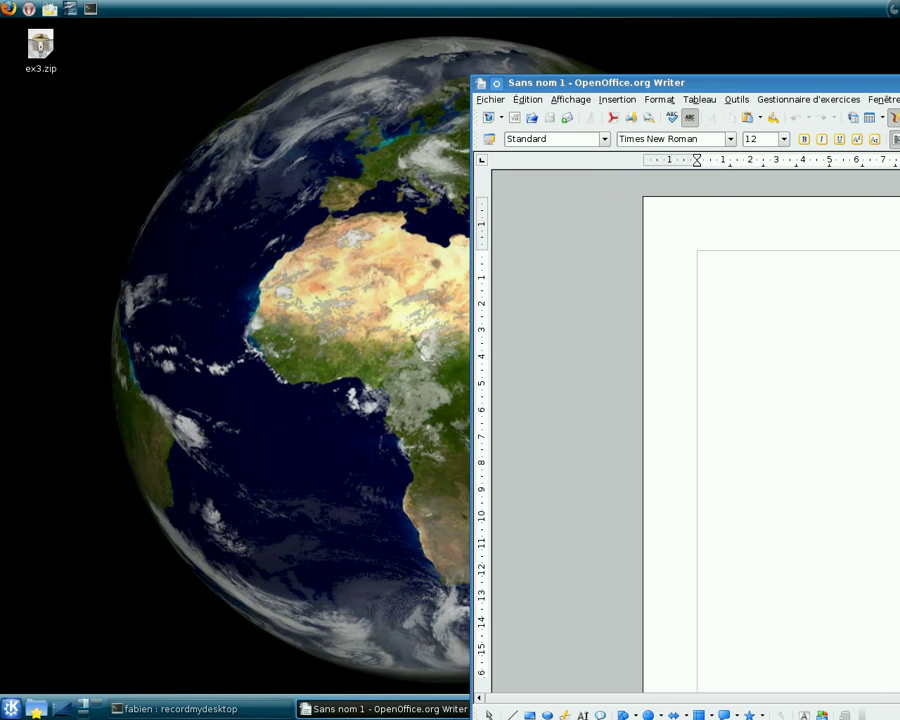
Open exo103_V1 for editing from the exercise manager's list and bring its whole document window into view
{"action": "double_click", "coordinate": [692, 84]}
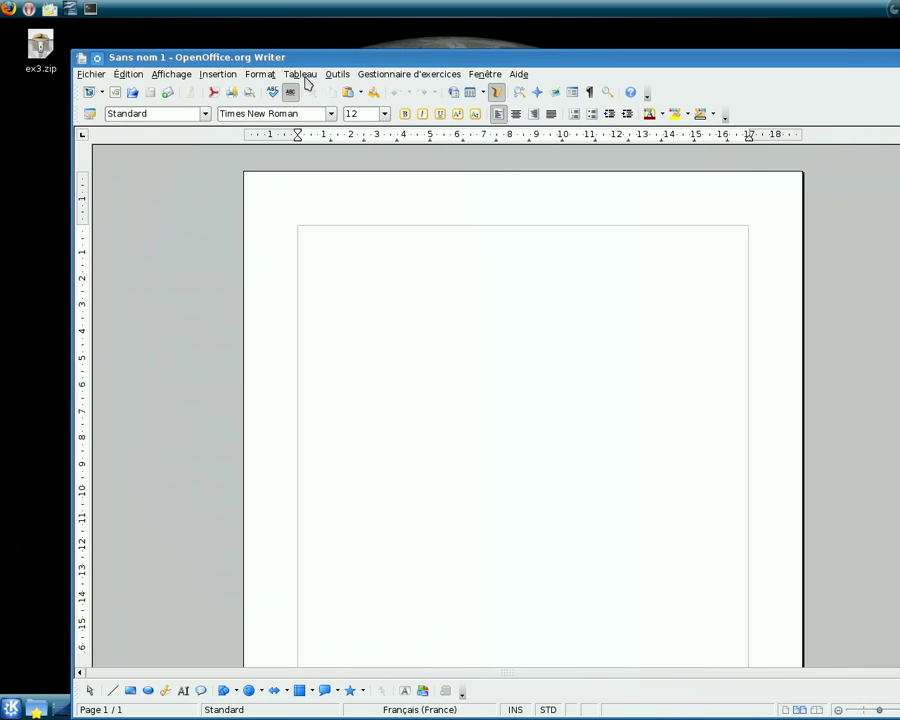
{"action": "left_click", "coordinate": [370, 76]}
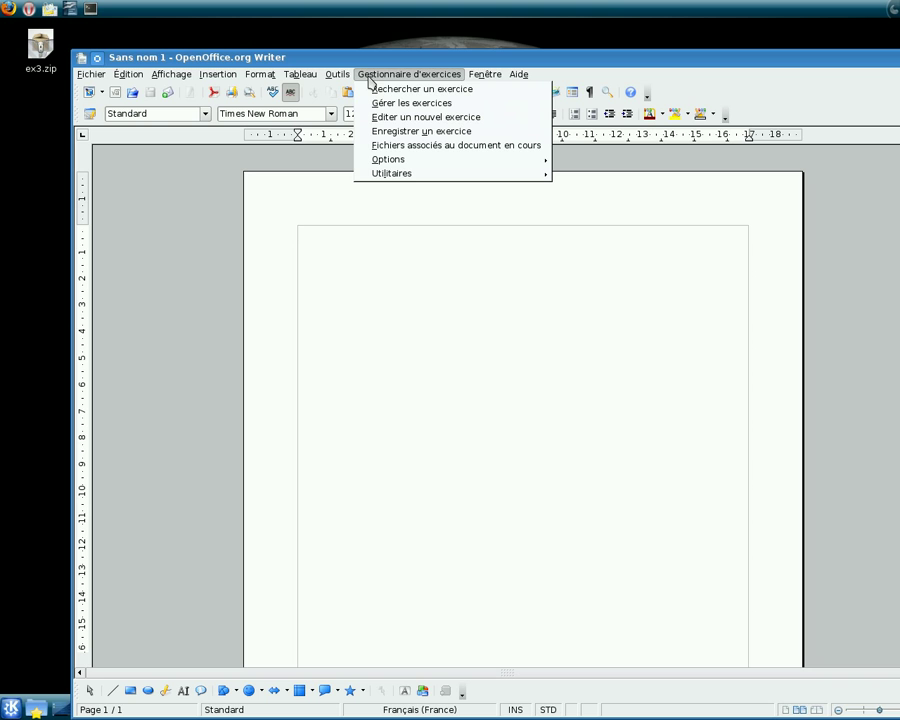
{"action": "left_click", "coordinate": [404, 104]}
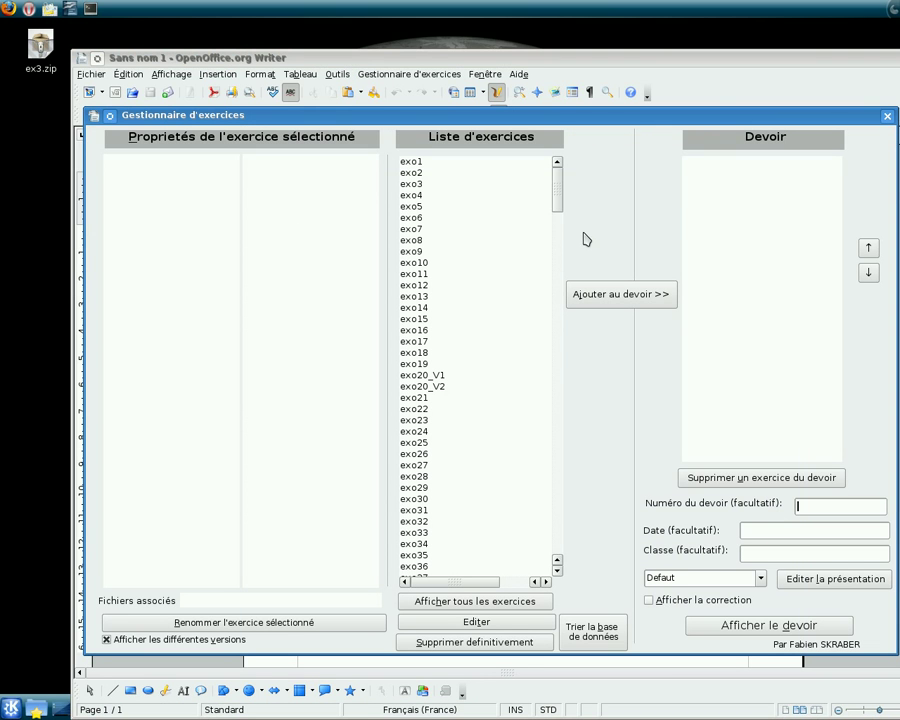
{"action": "left_click_drag", "start_coordinate": [558, 167], "coordinate": [565, 316]}
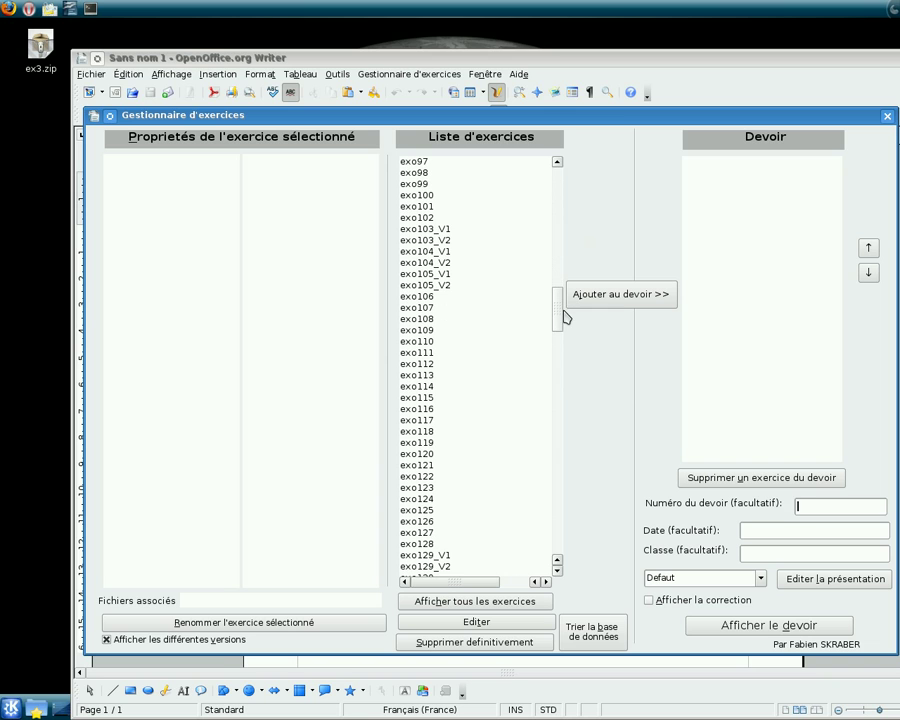
{"action": "left_click", "coordinate": [457, 231]}
{"action": "left_click", "coordinate": [459, 242]}
{"action": "left_click", "coordinate": [456, 231]}
{"action": "left_click", "coordinate": [476, 621]}
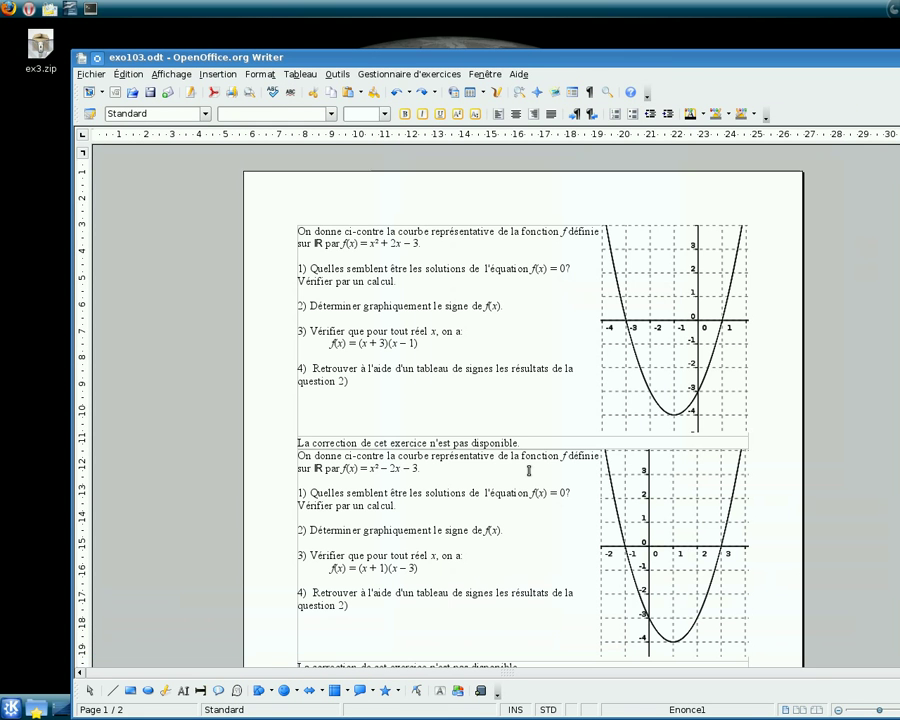
{"action": "left_click_drag", "start_coordinate": [608, 62], "coordinate": [542, 41]}
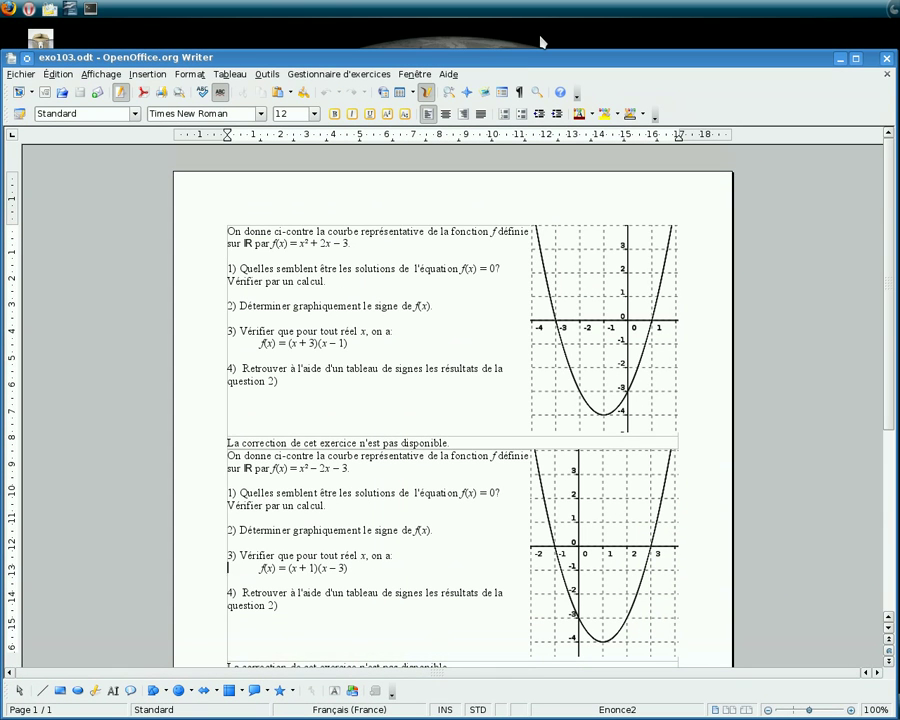